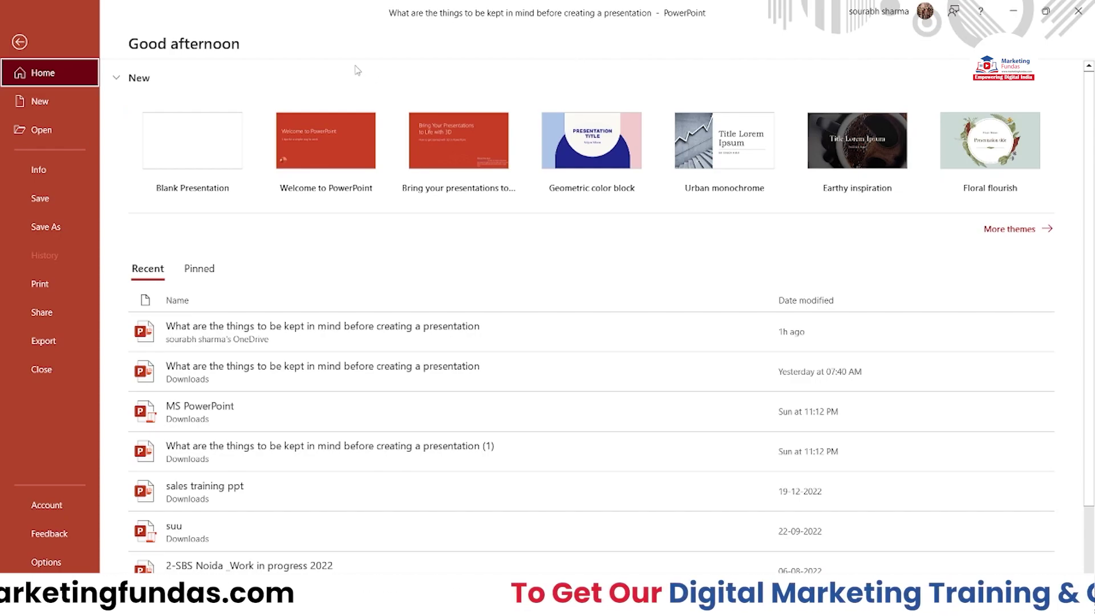
Create a blank presentation and open the Photo Album dialog from the Insert tab.
left_click(206, 146)
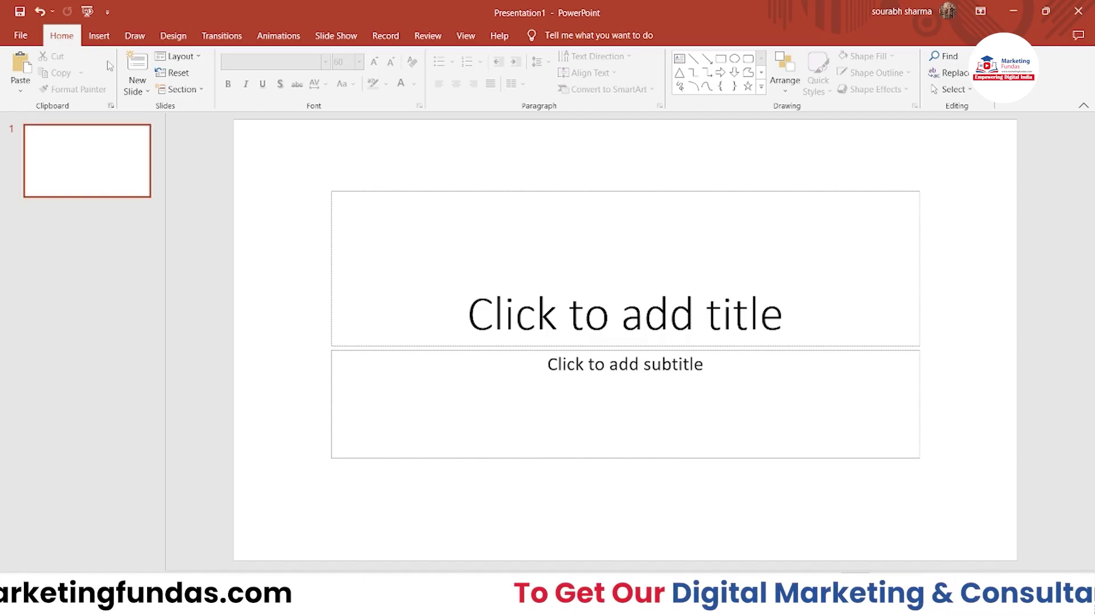
left_click(102, 40)
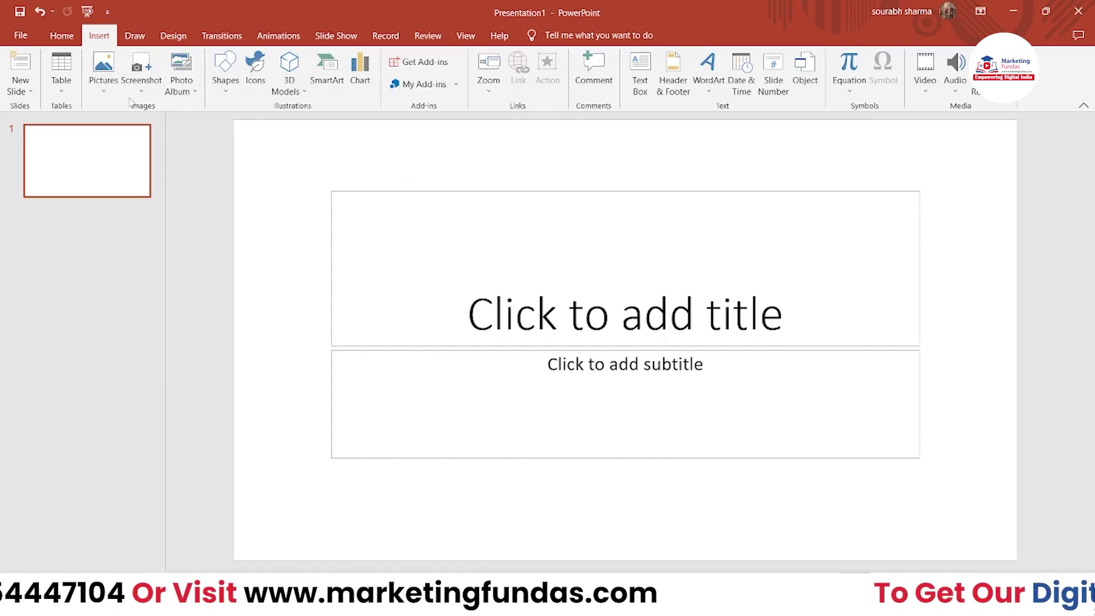
left_click(180, 64)
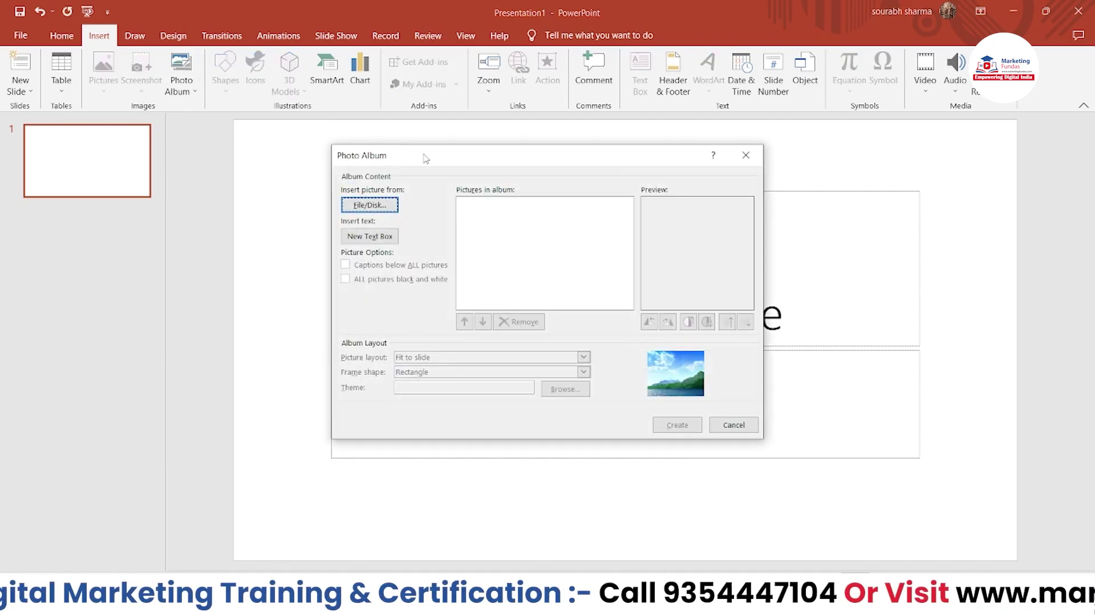
Browse the disk for pictures and go to the Downloads folder.
left_click_drag(425, 158, 415, 156)
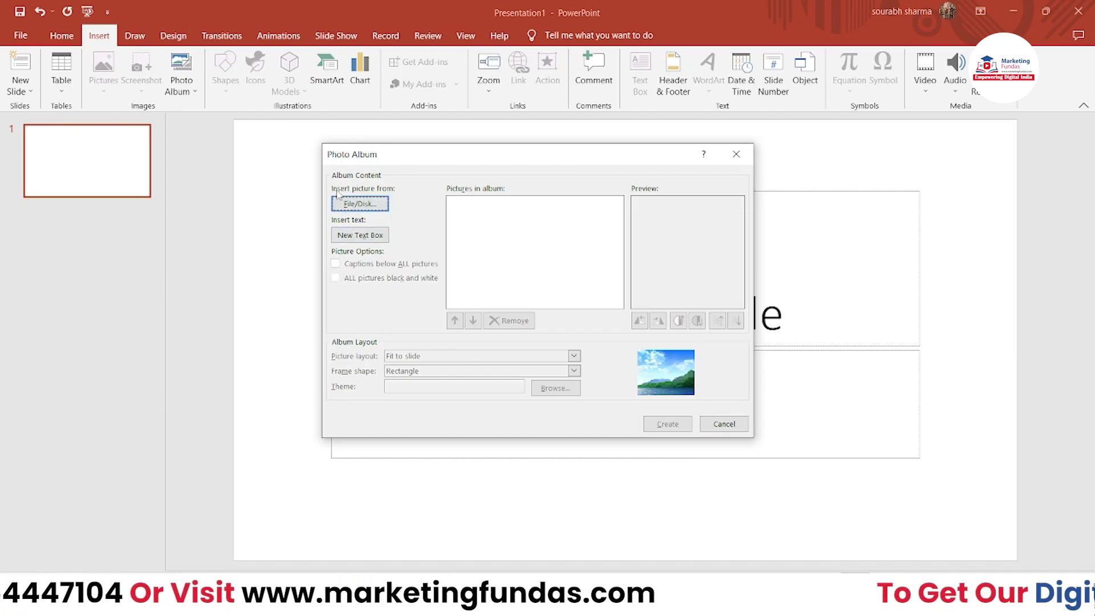
left_click(365, 203)
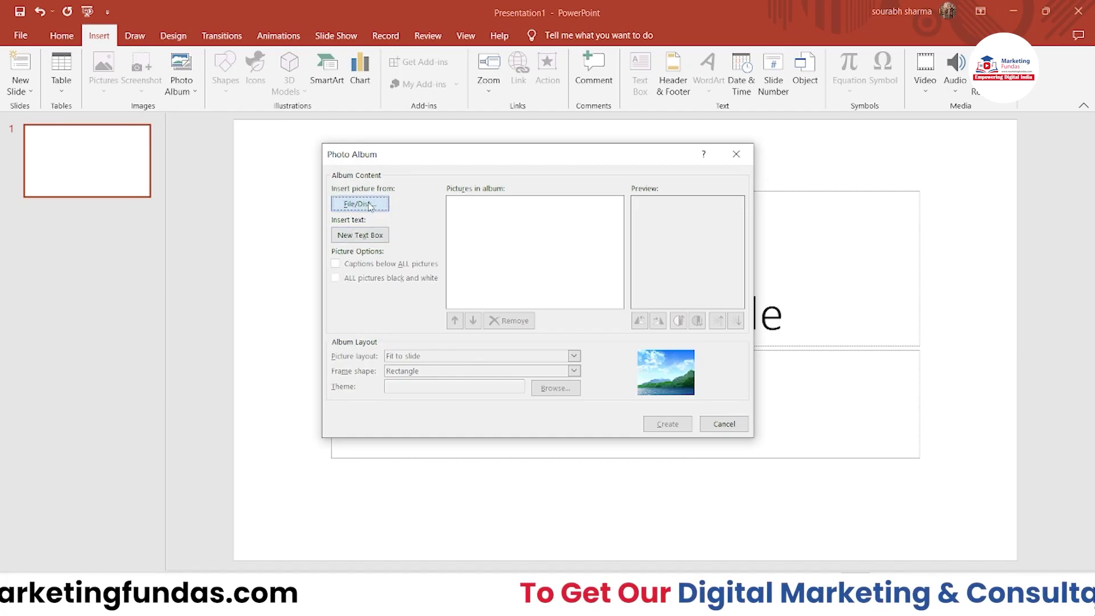
scroll(745, 264, "down", 3)
scroll(746, 265, "up", 2)
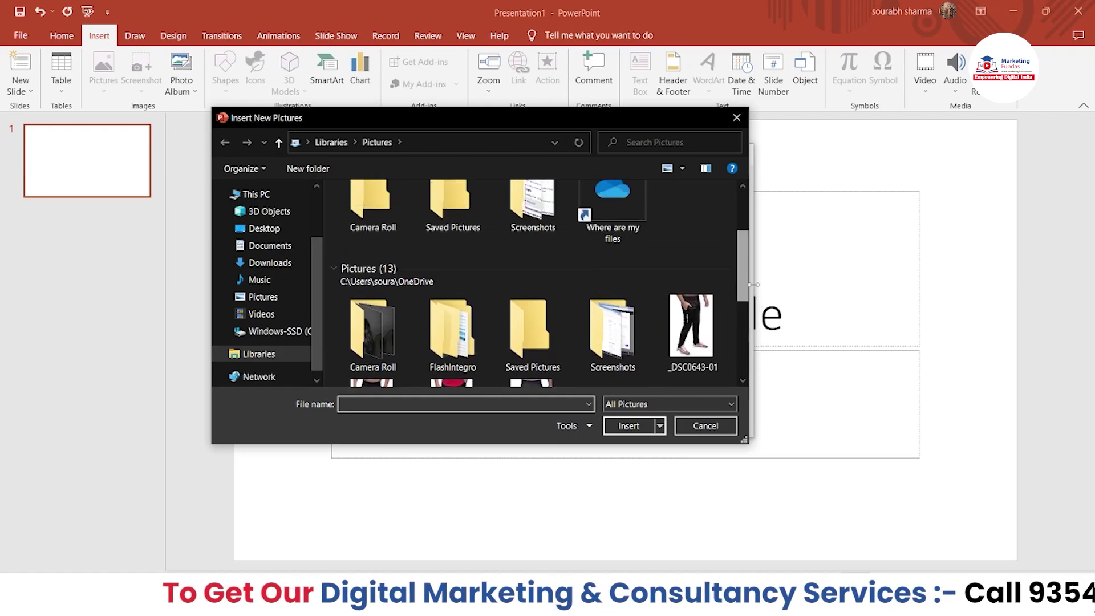
left_click(286, 262)
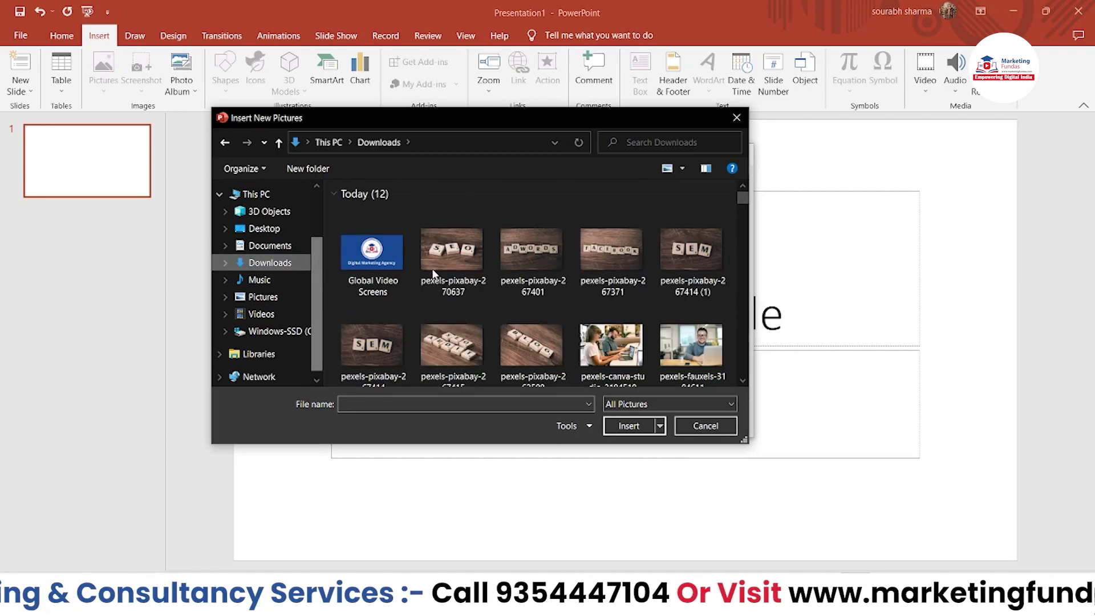
Select all the downloaded pictures, starting from Global Video Screens.
scroll(387, 267, "down", 1)
left_click(386, 267)
key("shift+Right")
key("shift+Right")
key("shift+Right")
key("shift+Right")
key("shift+Down")
key("shift+Down")
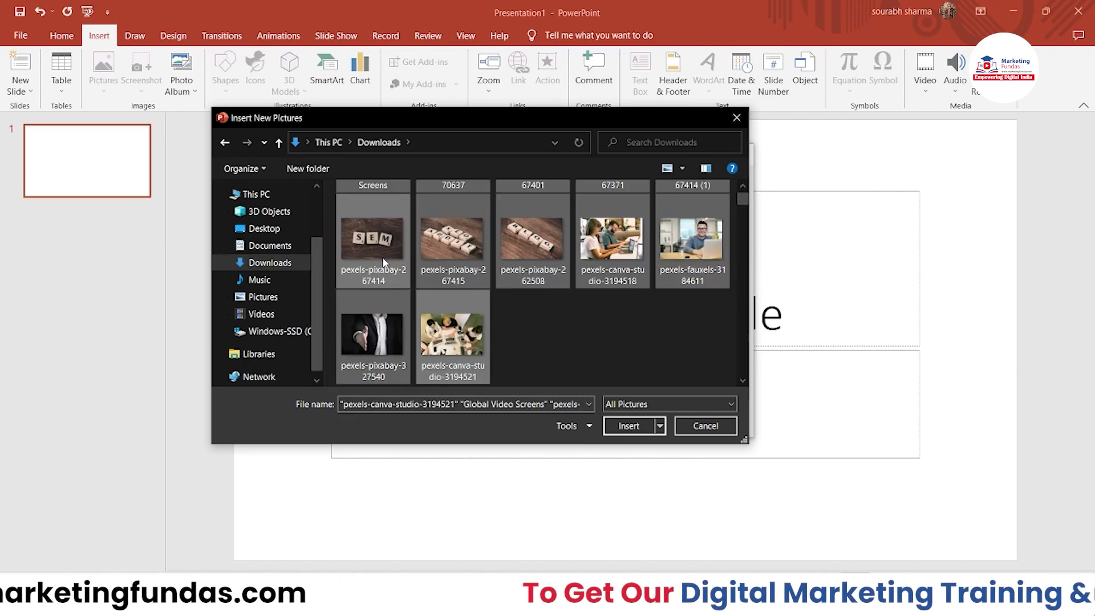
Insert the 12 pictures and review the list from Global Video Screens to pexels-canva-studio-3194521.
left_click(627, 430)
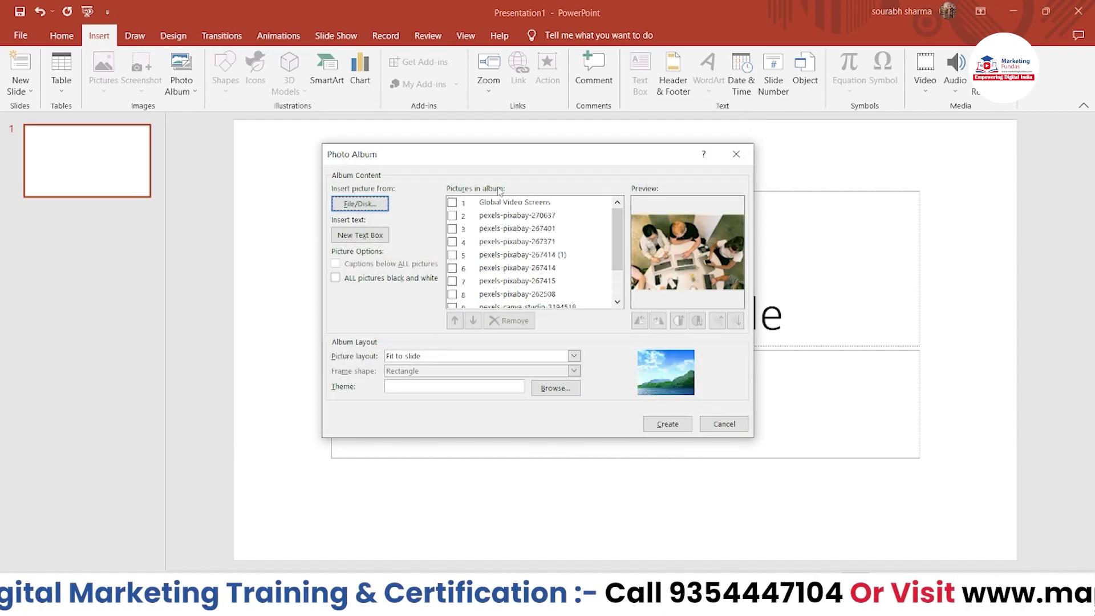
scroll(621, 265, "down", 1)
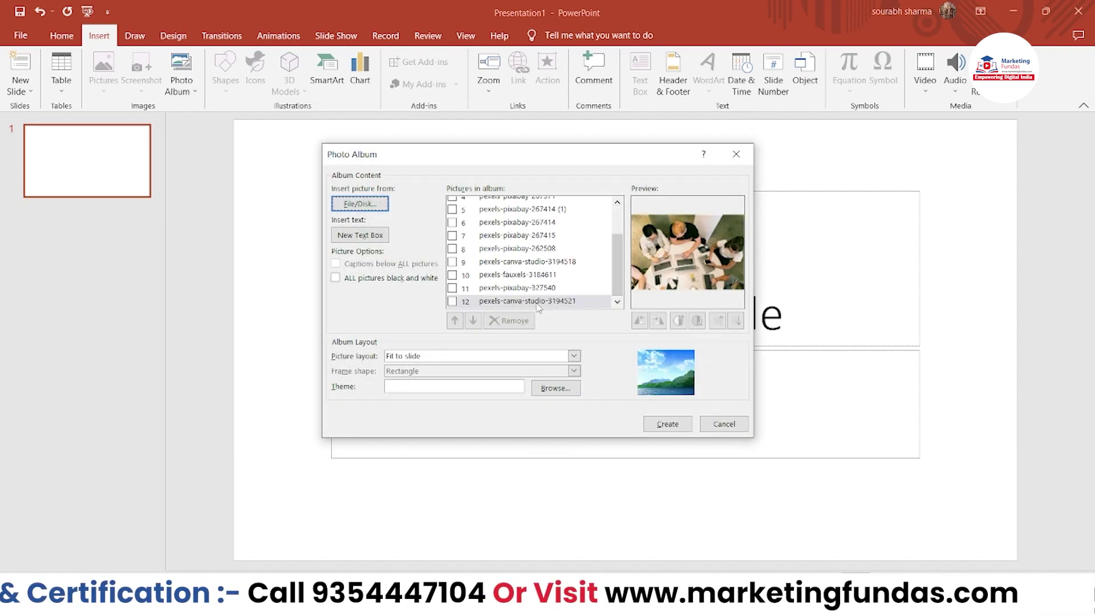
scroll(539, 307, "up", 1)
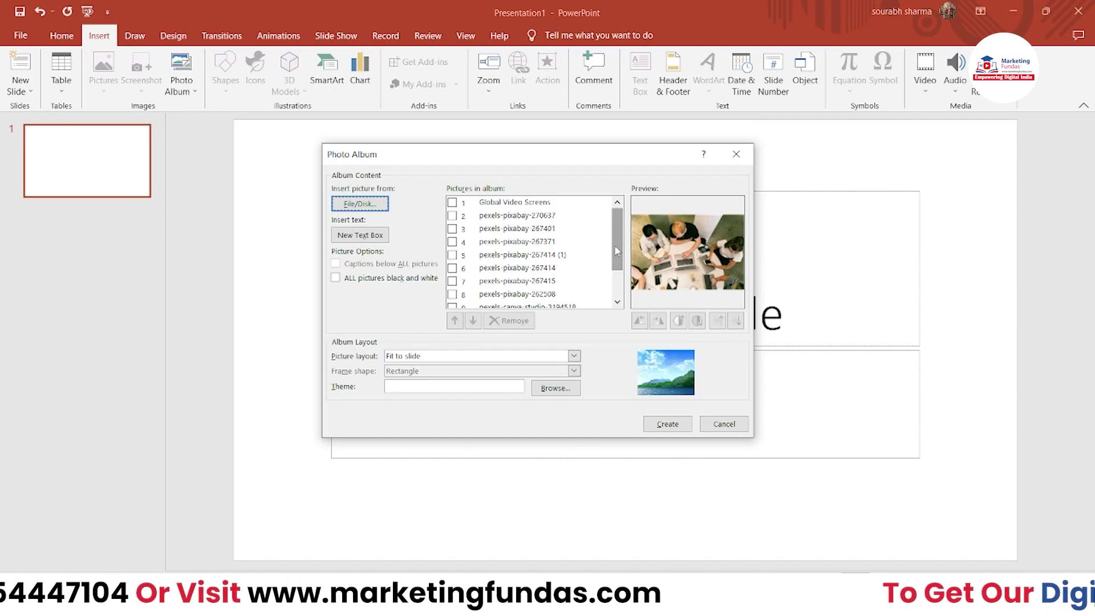
scroll(614, 245, "down", 2)
scroll(615, 244, "up", 2)
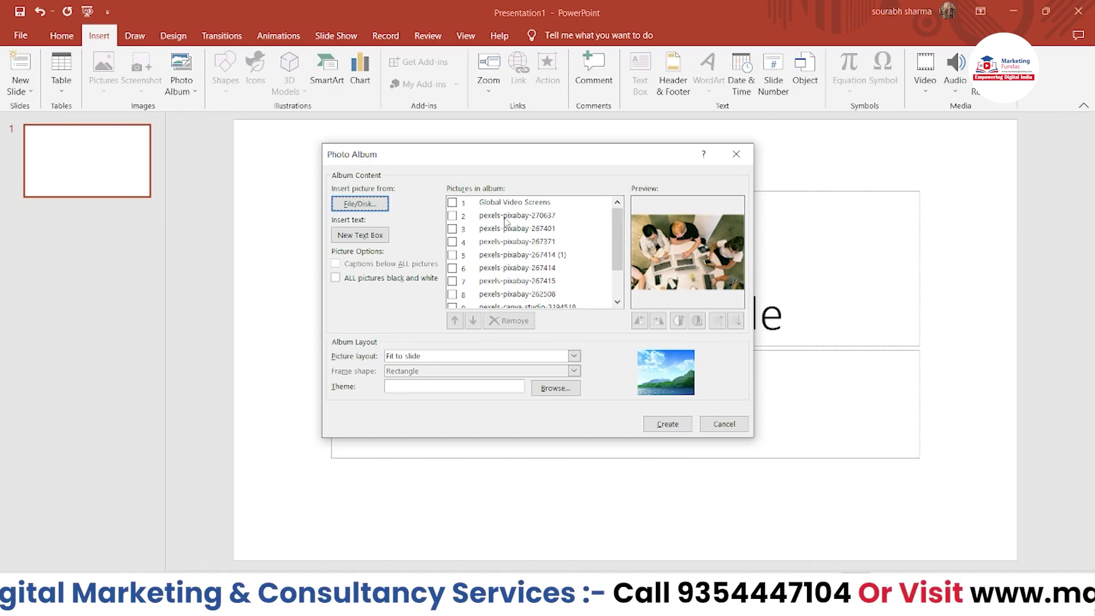
scroll(622, 259, "down", 2)
scroll(625, 264, "up", 2)
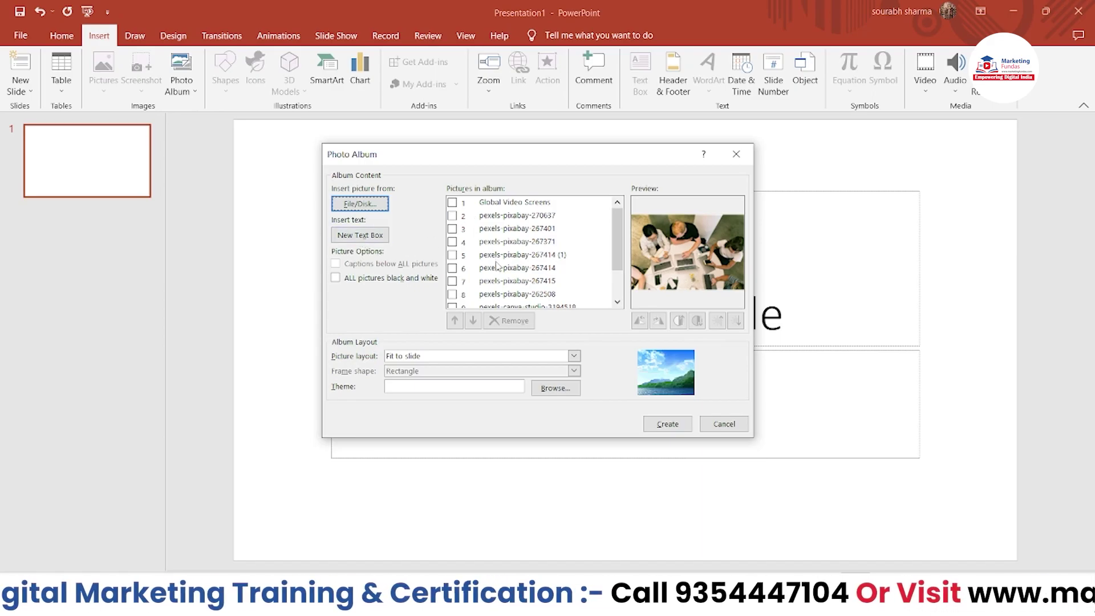
left_click(514, 203)
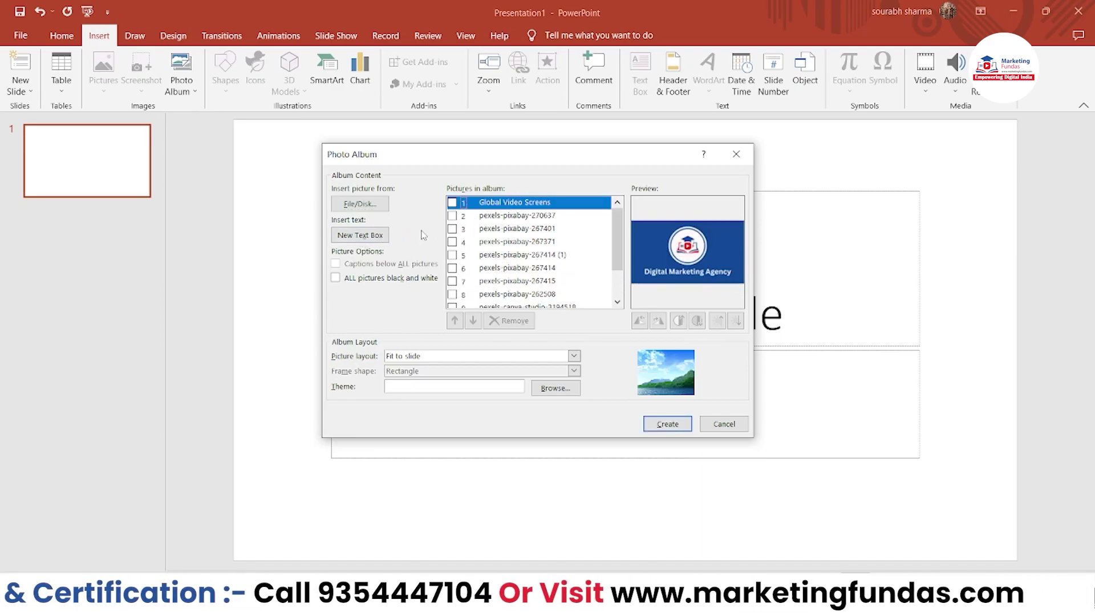
left_click(381, 240)
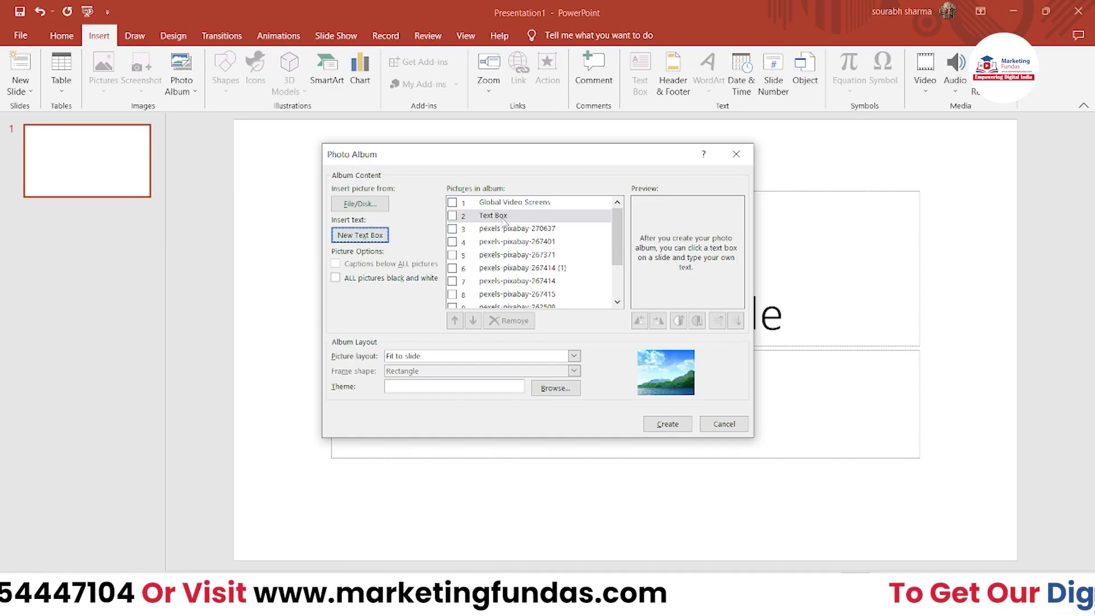
left_click_drag(620, 258, 616, 306)
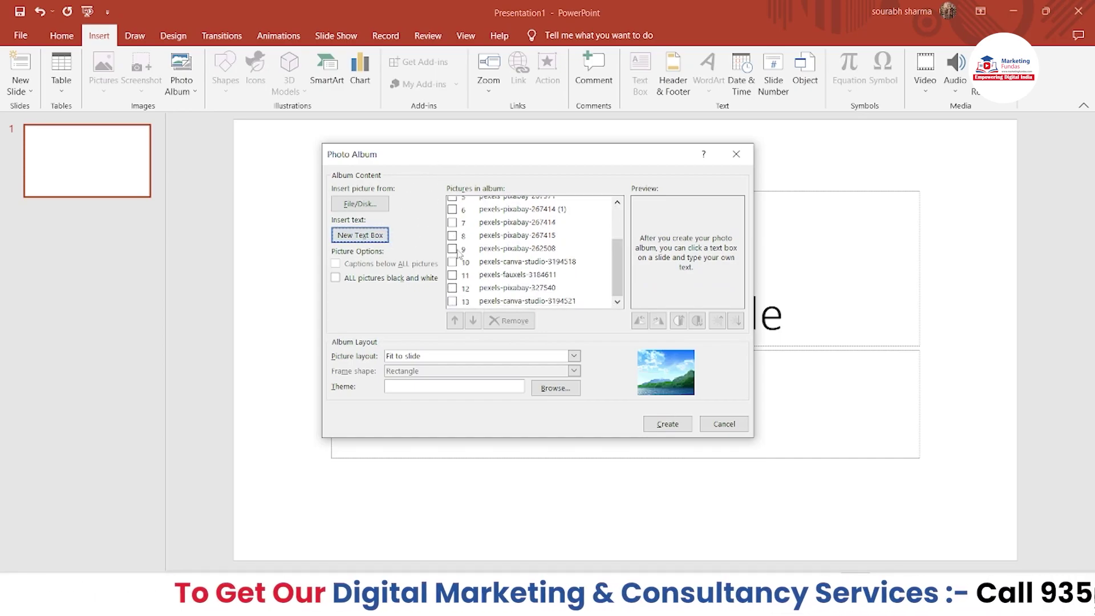
left_click(448, 225)
left_click(452, 217)
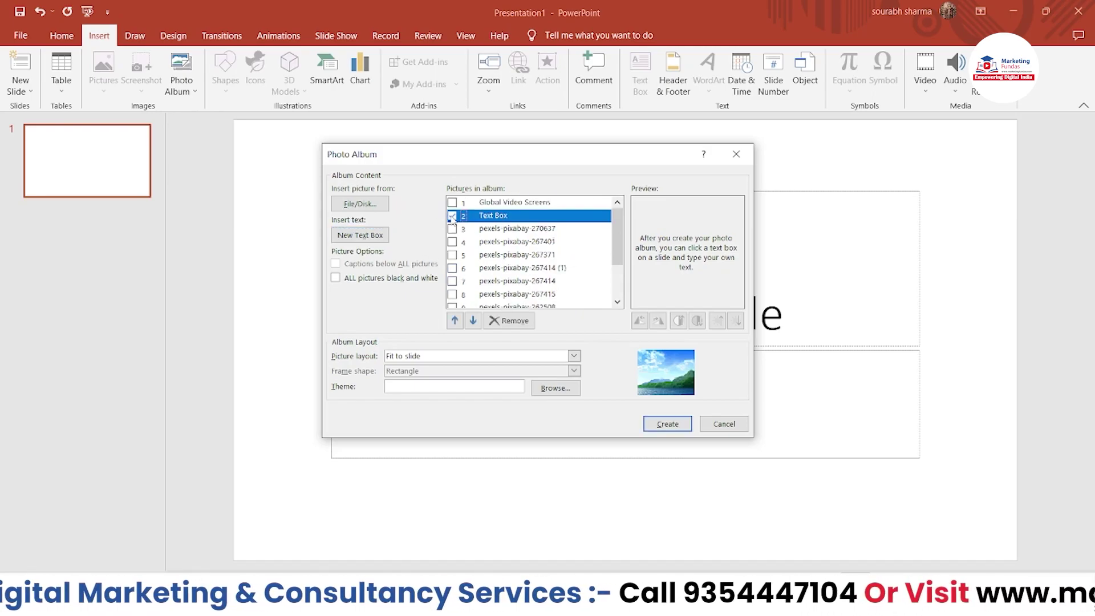
left_click(510, 321)
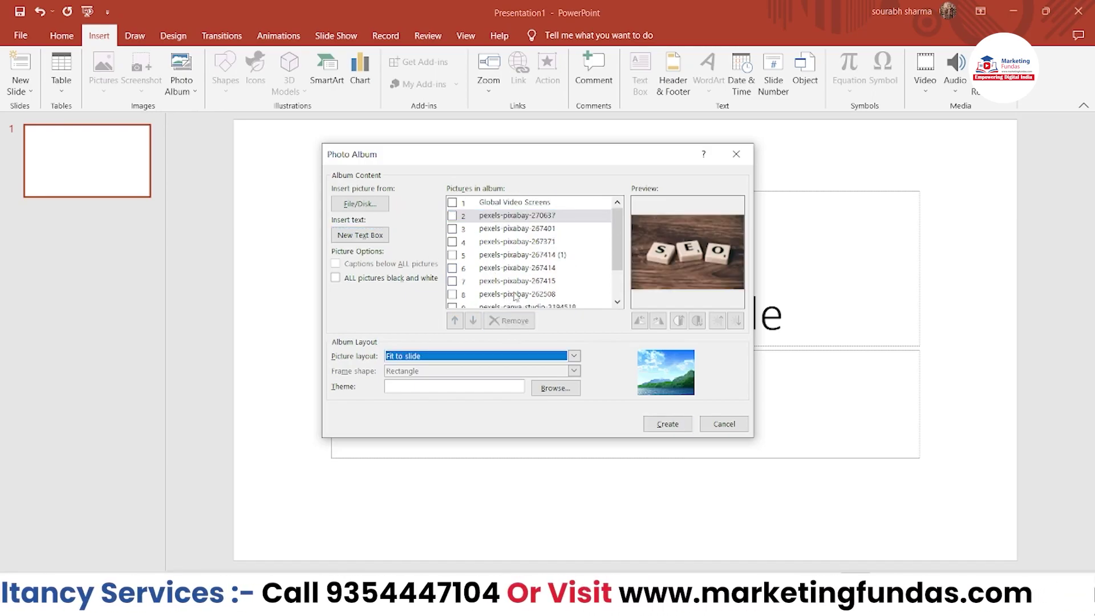
scroll(466, 268, "down", 1)
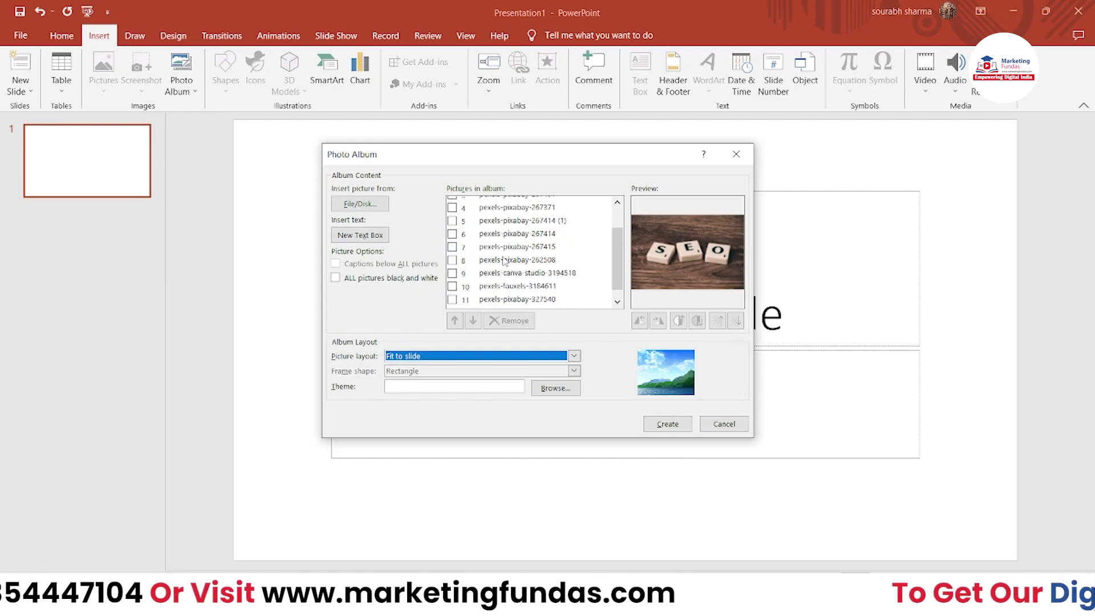
scroll(503, 258, "up", 1)
scroll(507, 251, "down", 1)
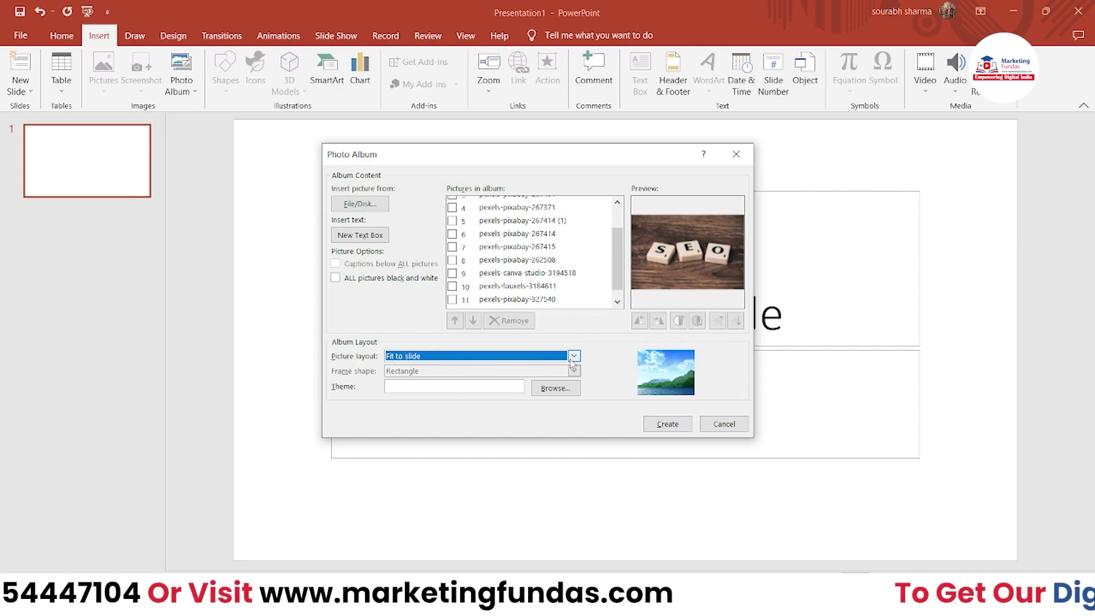
Try the 1, 2 and 4 pictures-per-slide options in the Picture layout list.
left_click(408, 357)
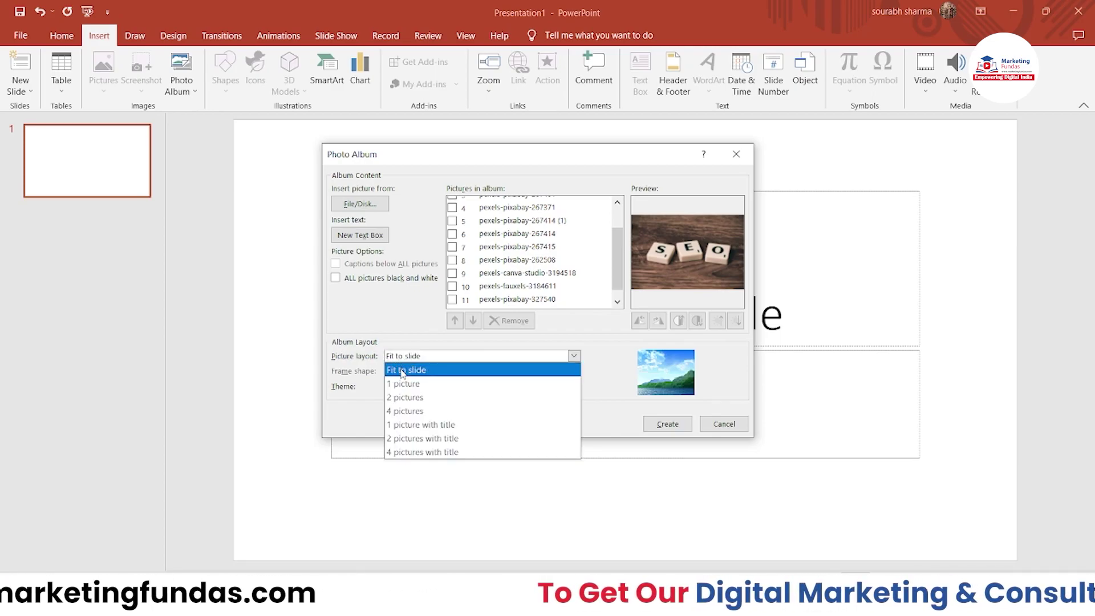
left_click(431, 372)
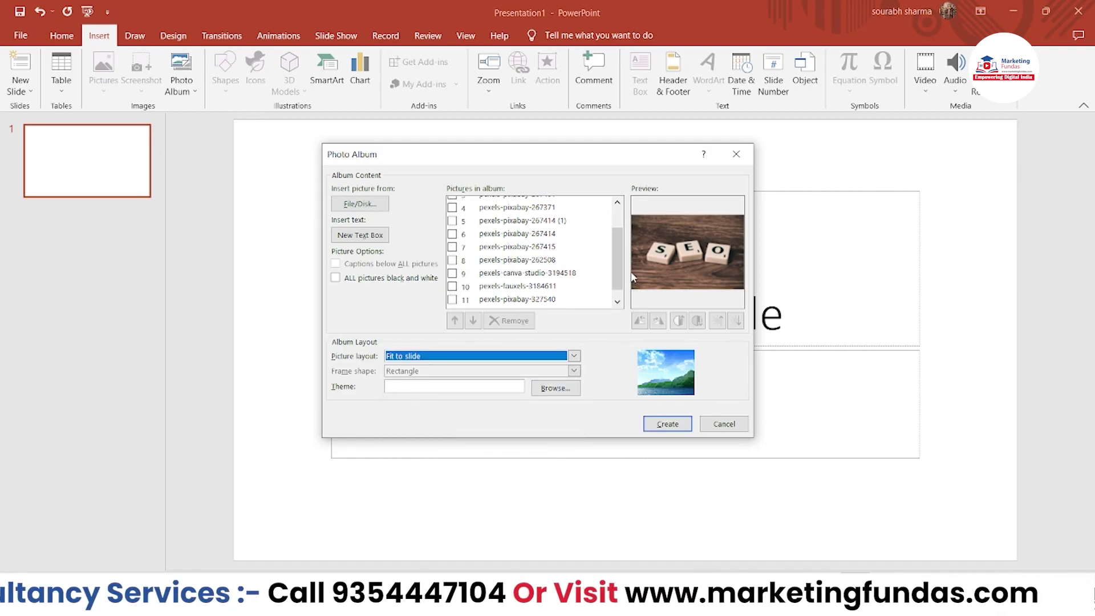
scroll(621, 277, "up", 2)
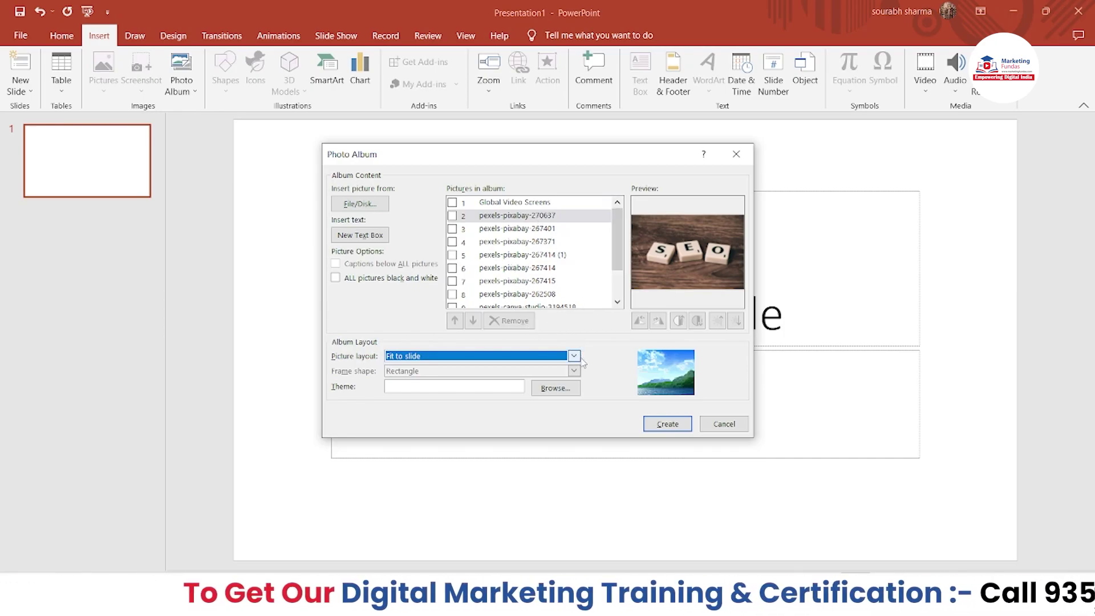
left_click(574, 355)
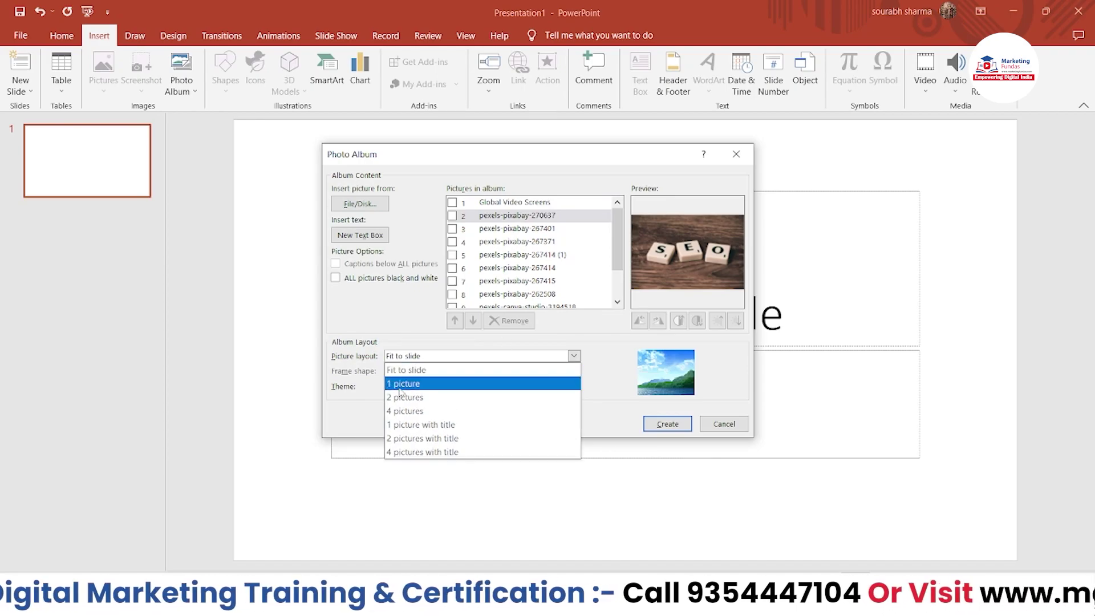
left_click(400, 385)
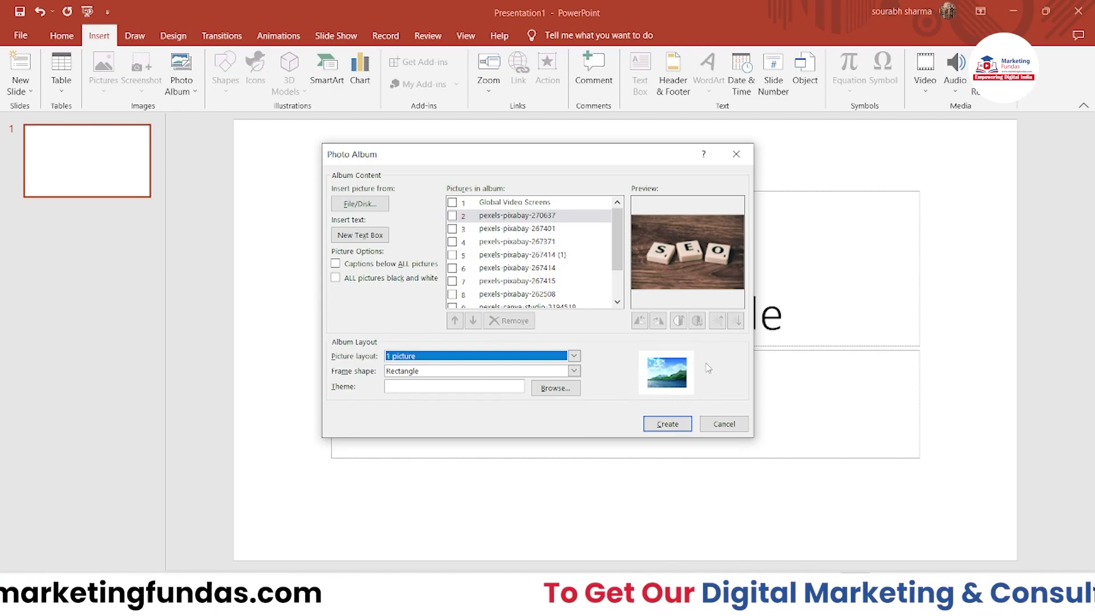
left_click(574, 355)
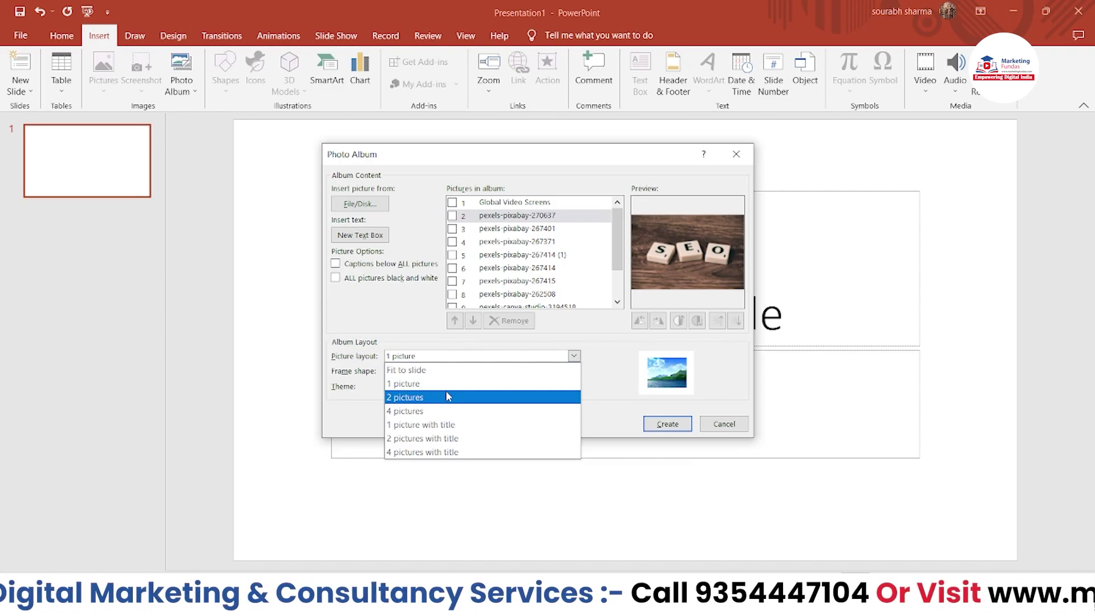
left_click(446, 396)
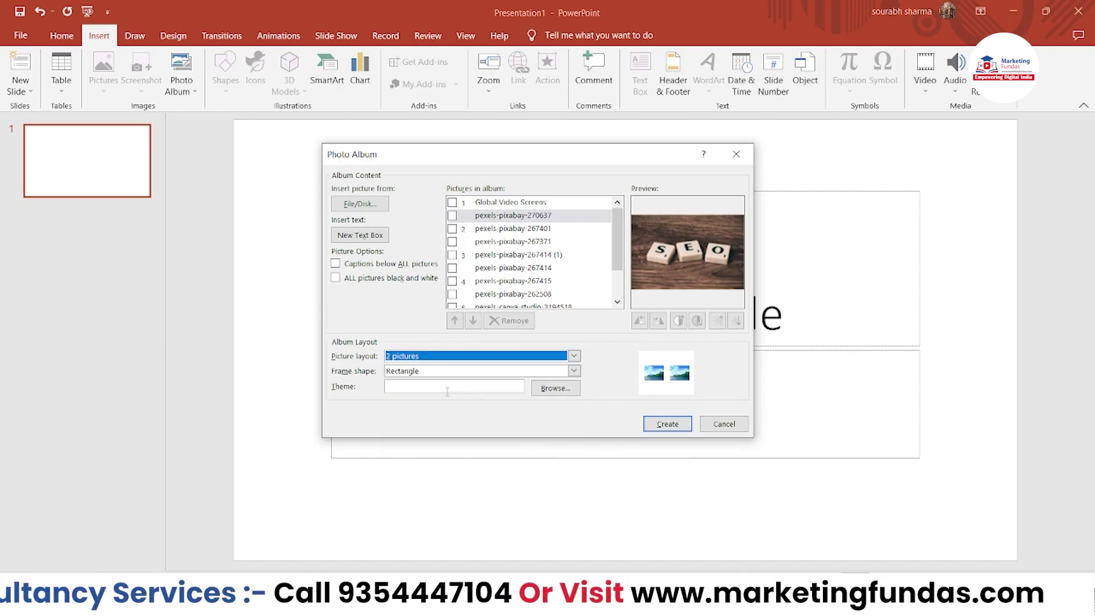
left_click(442, 355)
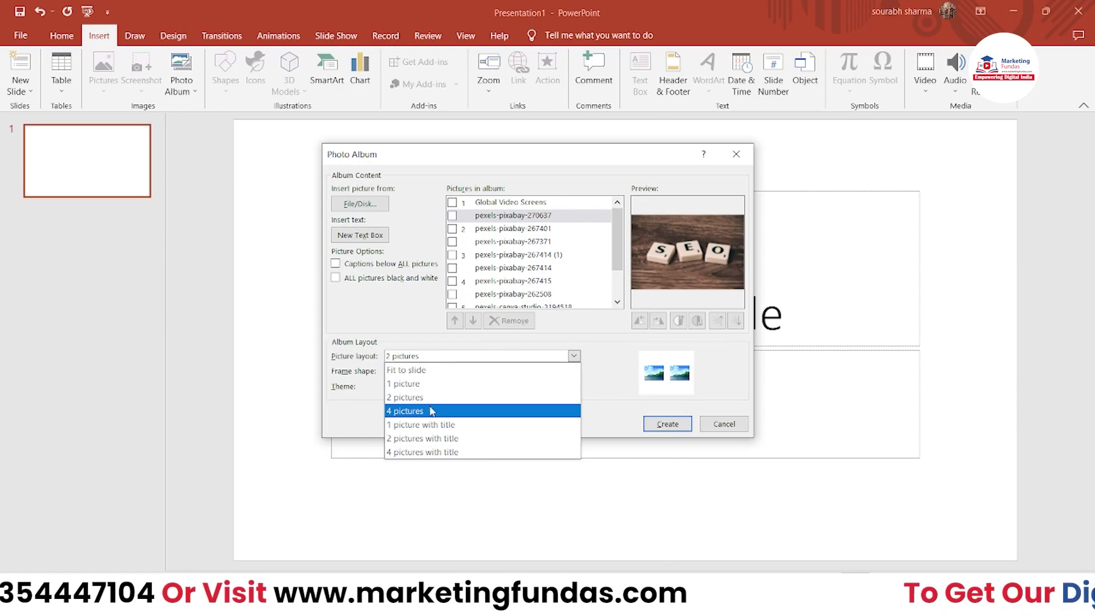
left_click(433, 410)
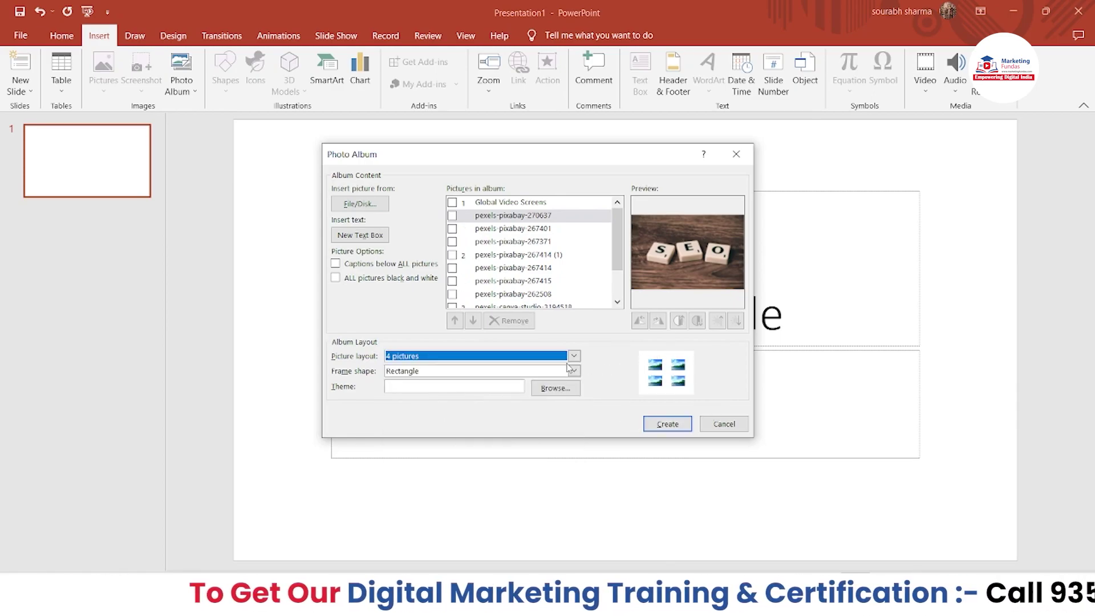
Set the picture layout back to Fit to slide and create the album presentation.
left_click(574, 355)
left_click(414, 369)
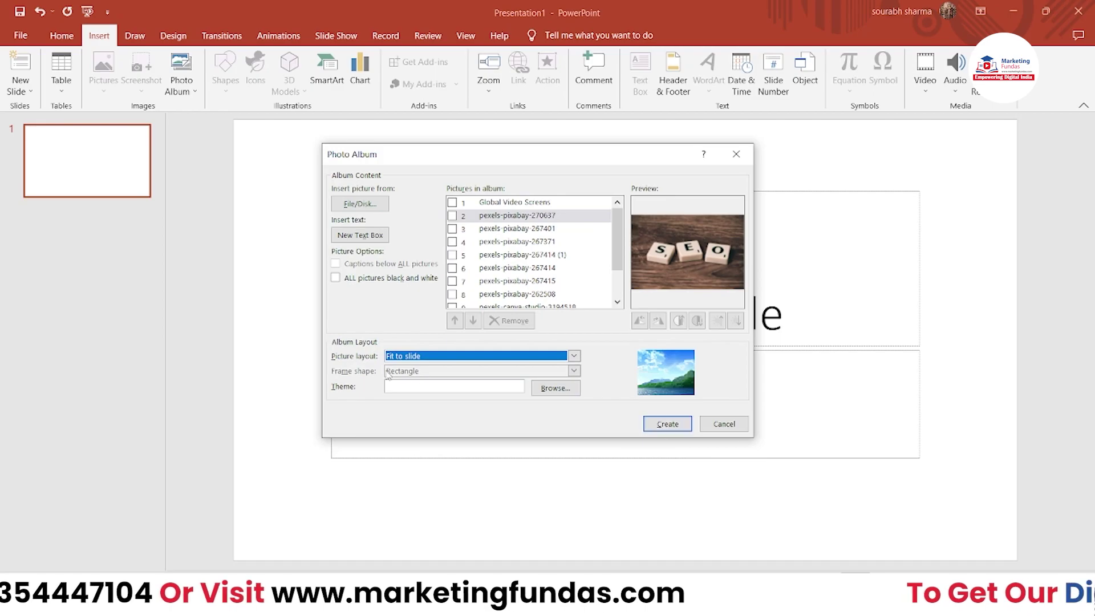
left_click(574, 355)
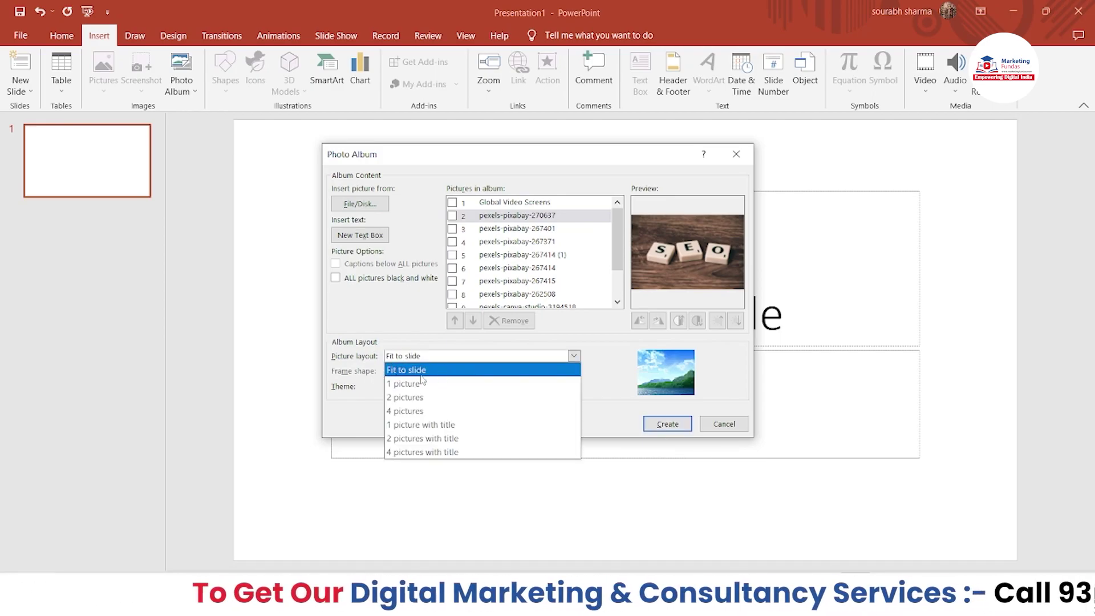
key("Down")
key("Down")
key("Down")
key("Return")
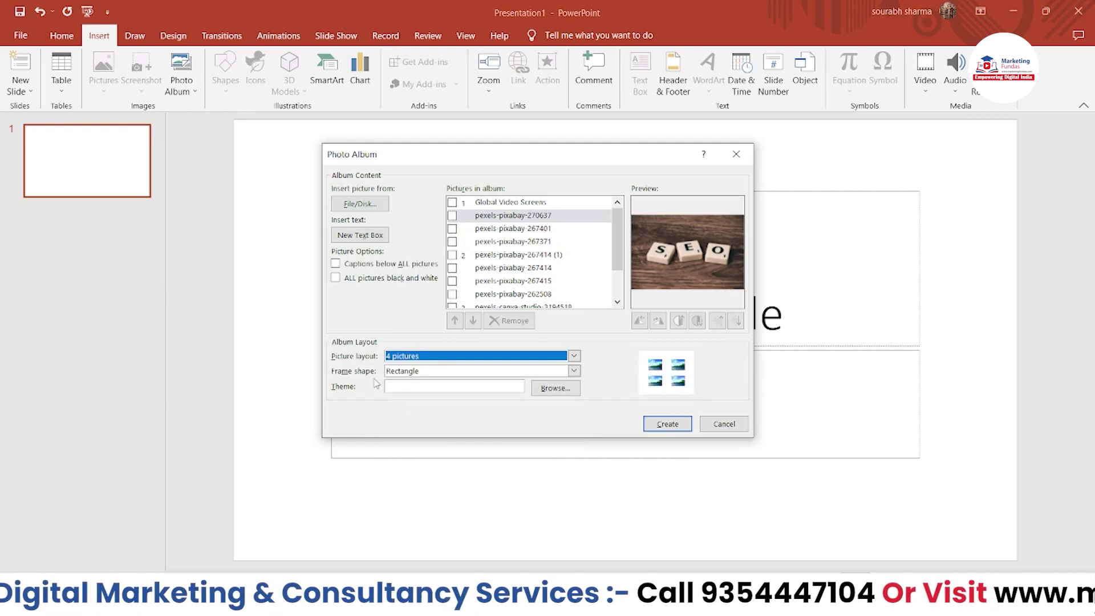
left_click(574, 371)
left_click(429, 355)
left_click(429, 366)
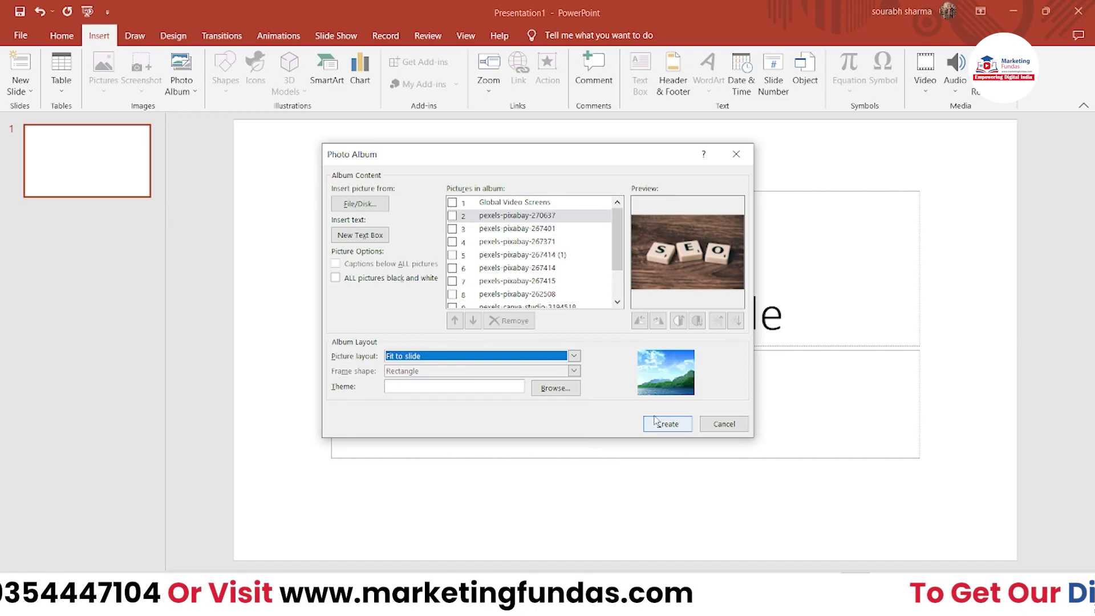
left_click(661, 425)
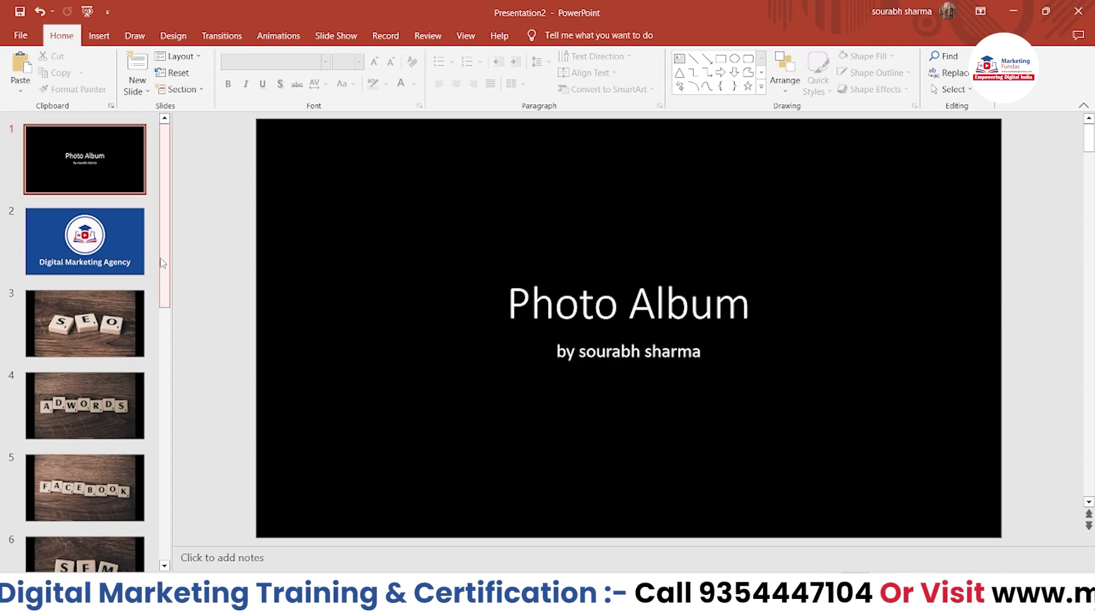
Page through the album slides from Digital Marketing Agency to the handshake slide.
scroll(114, 239, "down", 2)
left_click(113, 177)
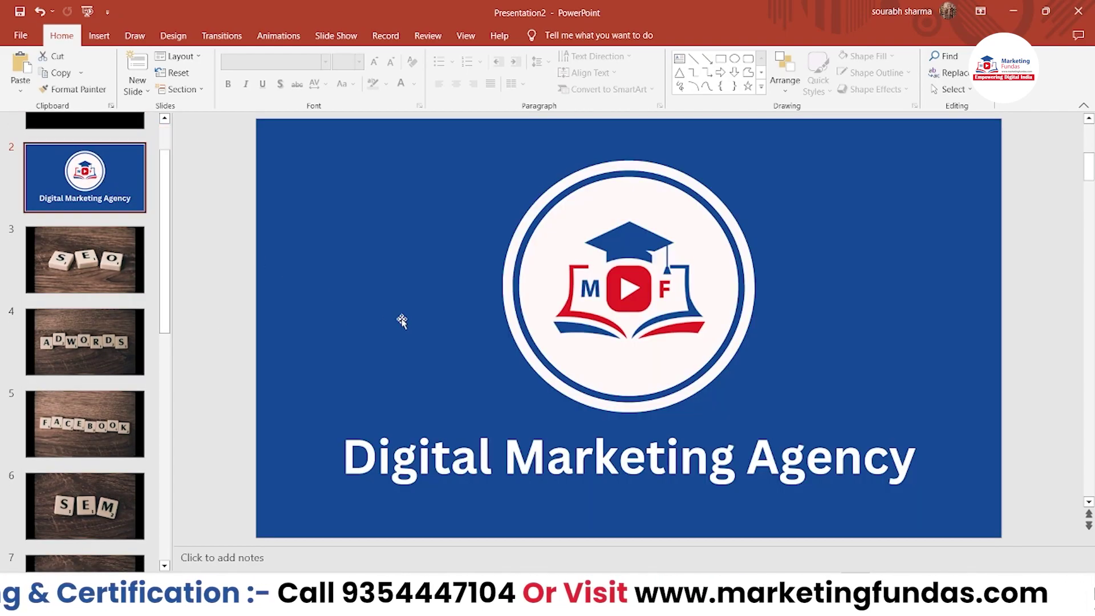
key("Down")
key("Down")
key("Down")
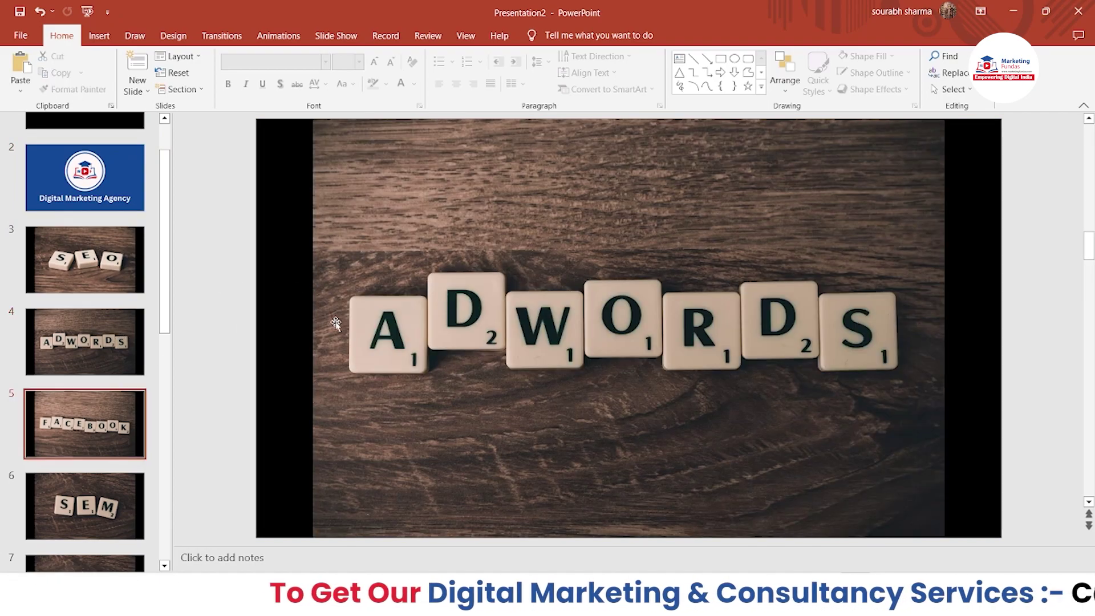
key("Down")
key("Down")
key("Down")
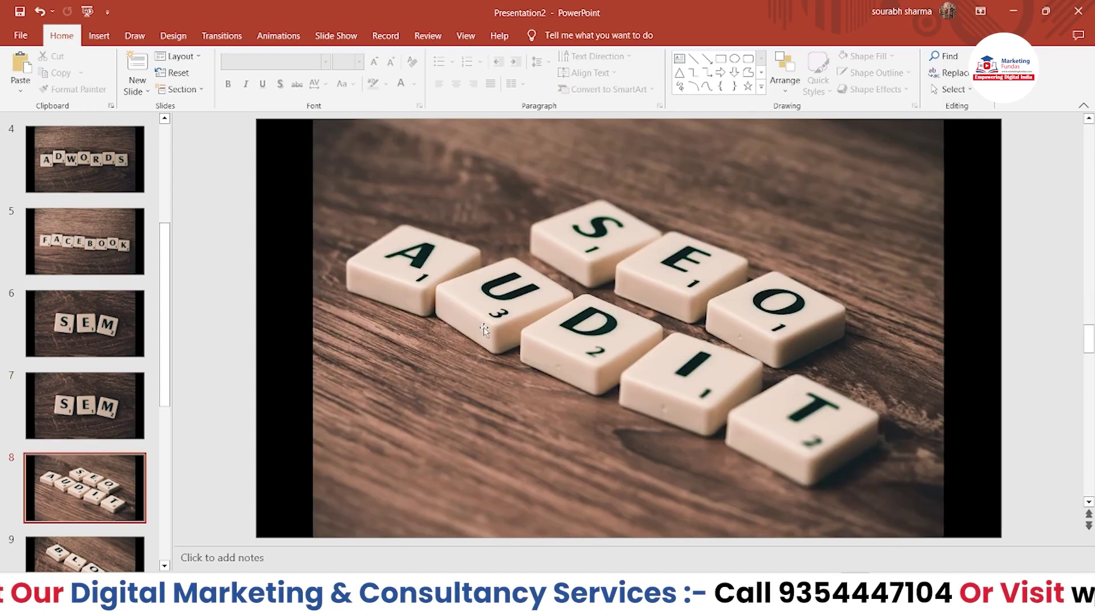
key("Down")
key("Down")
key("Down")
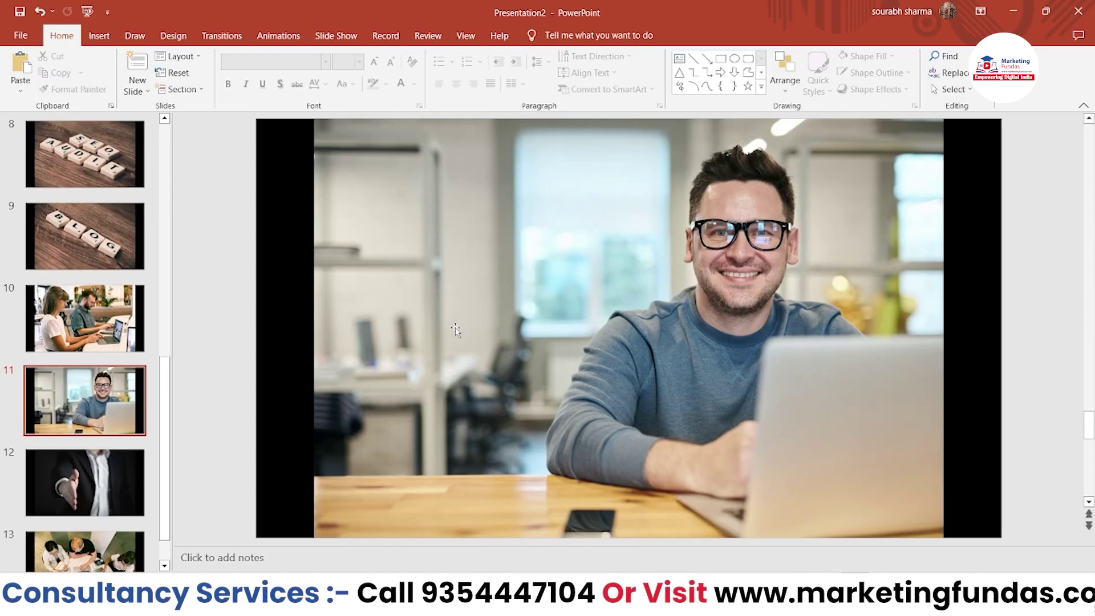
key("Down")
key("Down")
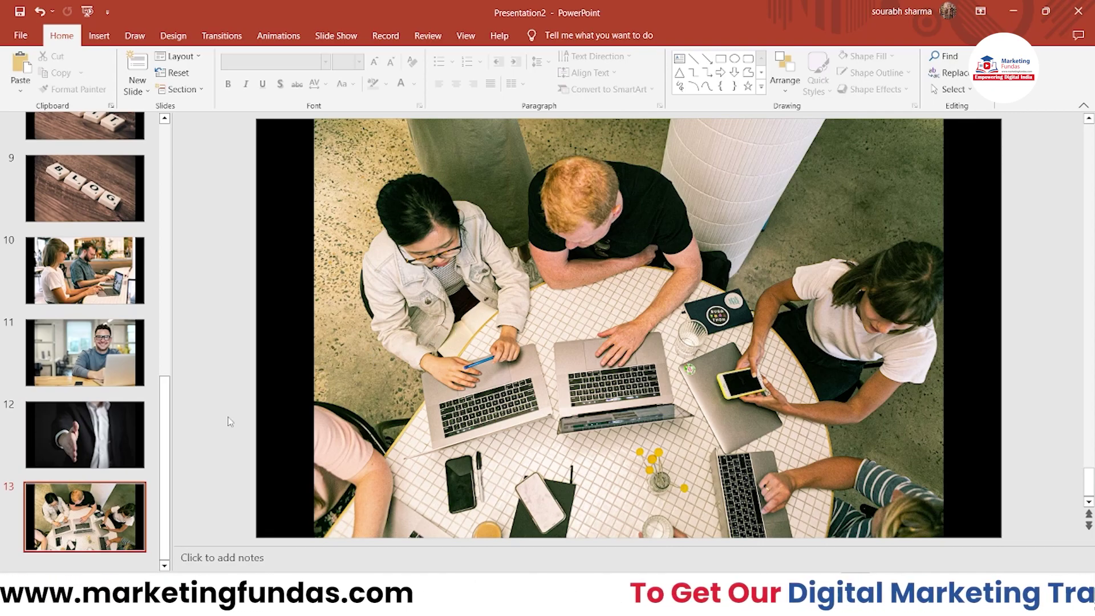
Return past the SEO and ADWORDS slides to slide 1 and open the File start page.
left_click_drag(164, 422, 152, 175)
left_click(85, 323)
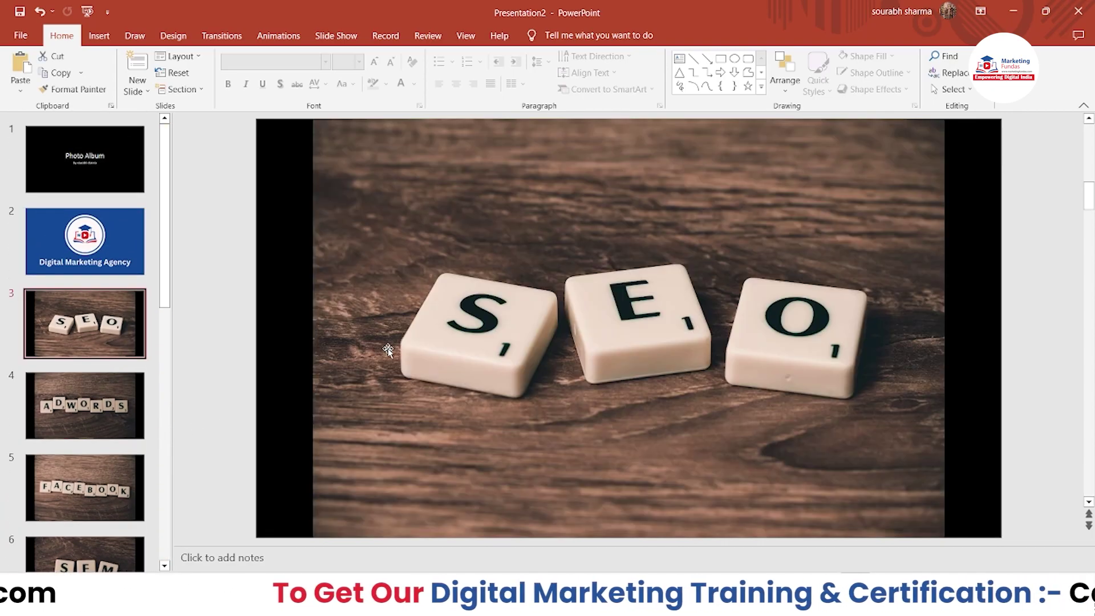
key("Down")
left_click_drag(1089, 223, 1089, 136)
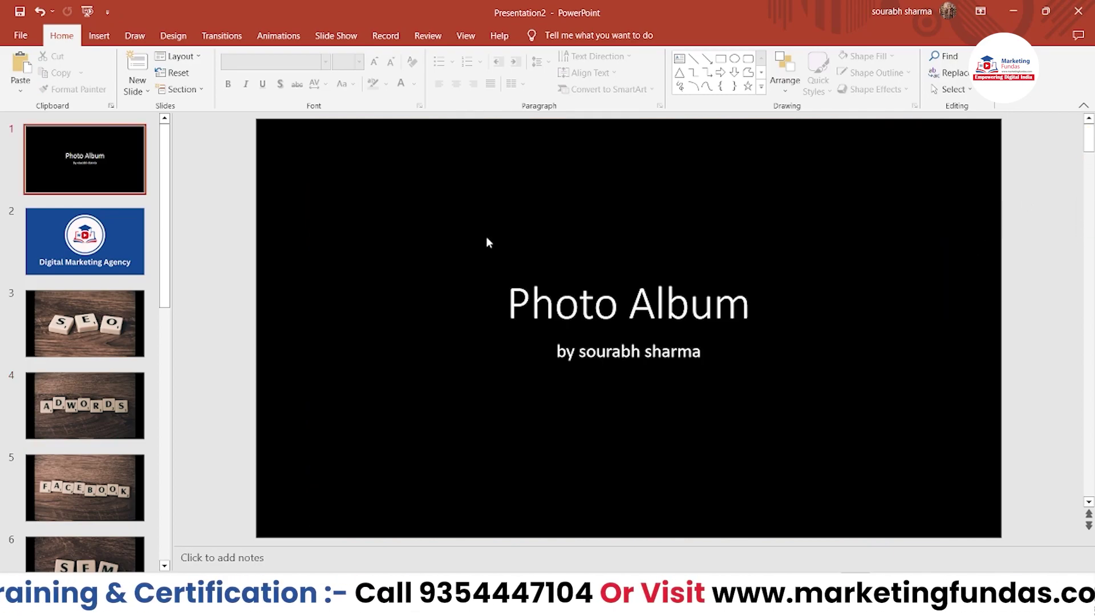
left_click(20, 35)
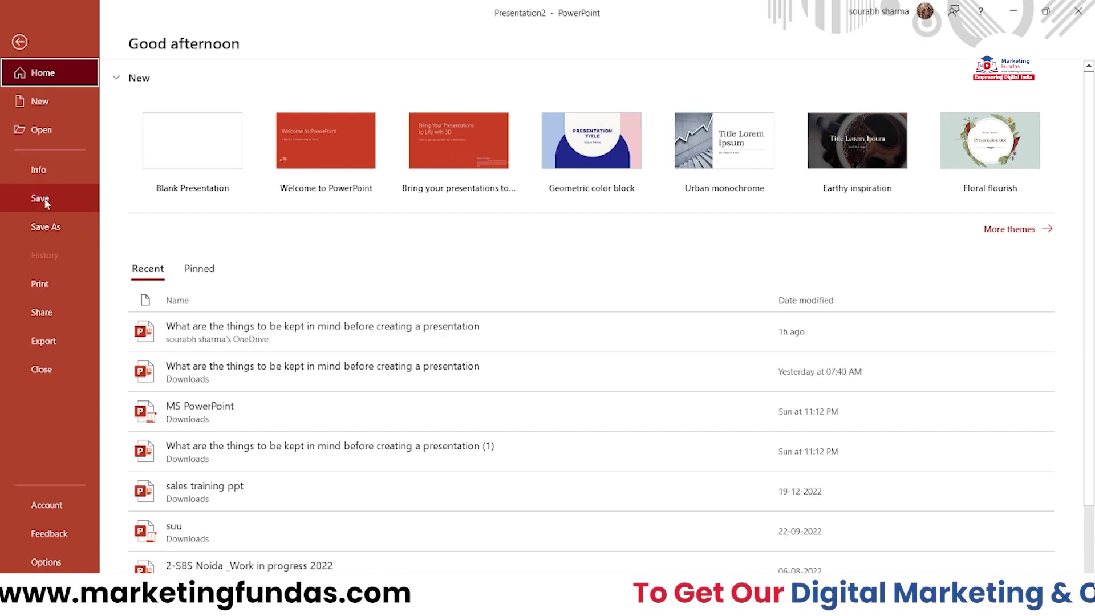
Leave the File backstage and return to Presentation2's Photo Album title slide.
left_click(19, 42)
scroll(168, 186, "down", 1)
scroll(168, 185, "up", 1)
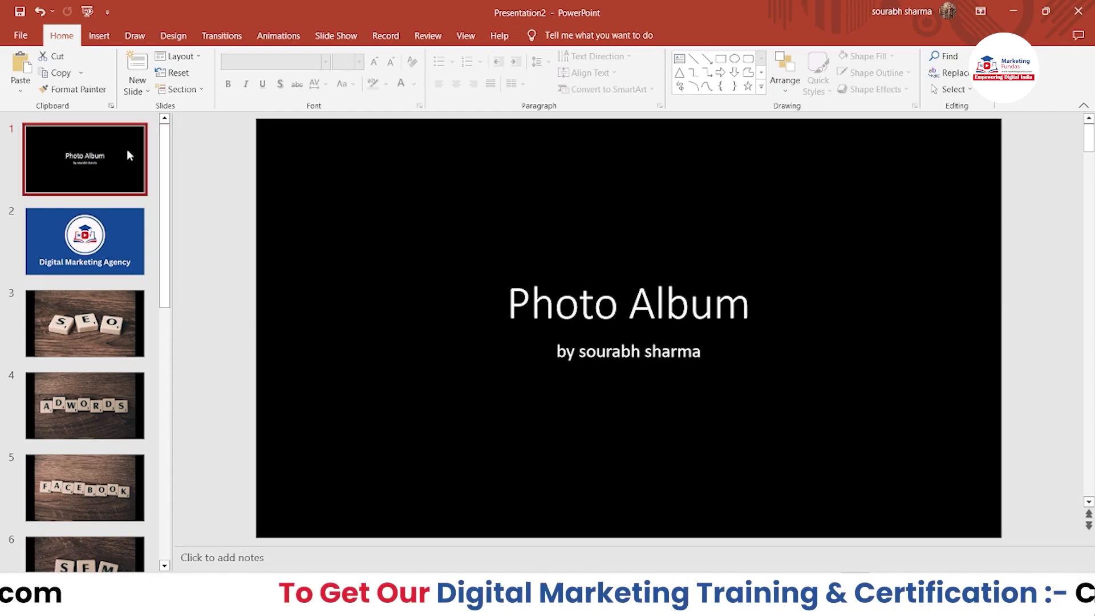
left_click(98, 37)
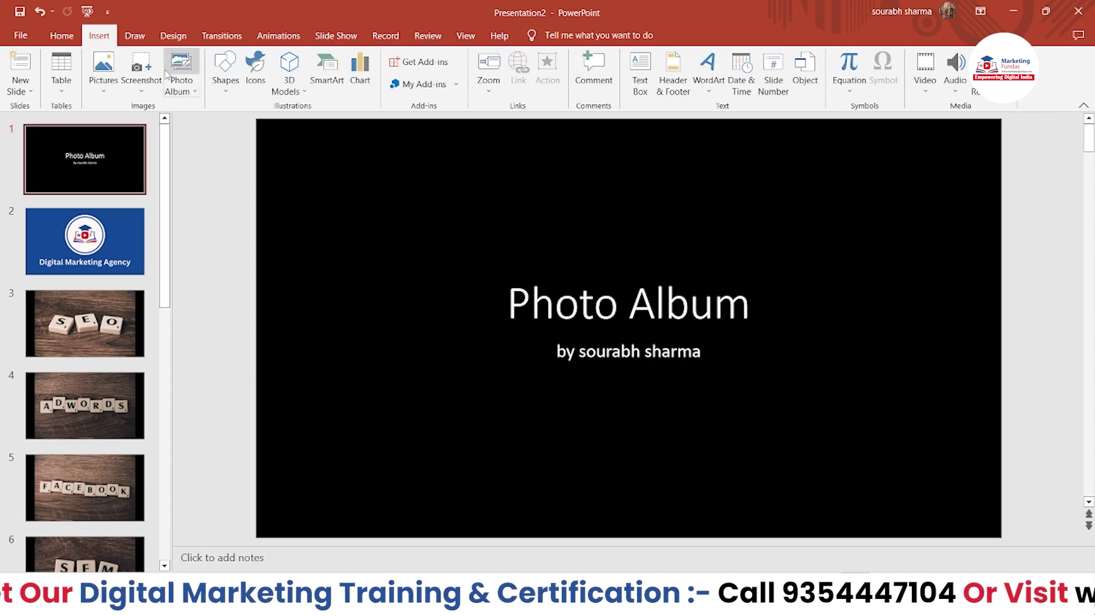
Open Edit Photo Album and change the picture layout to 4 pictures.
left_click(196, 93)
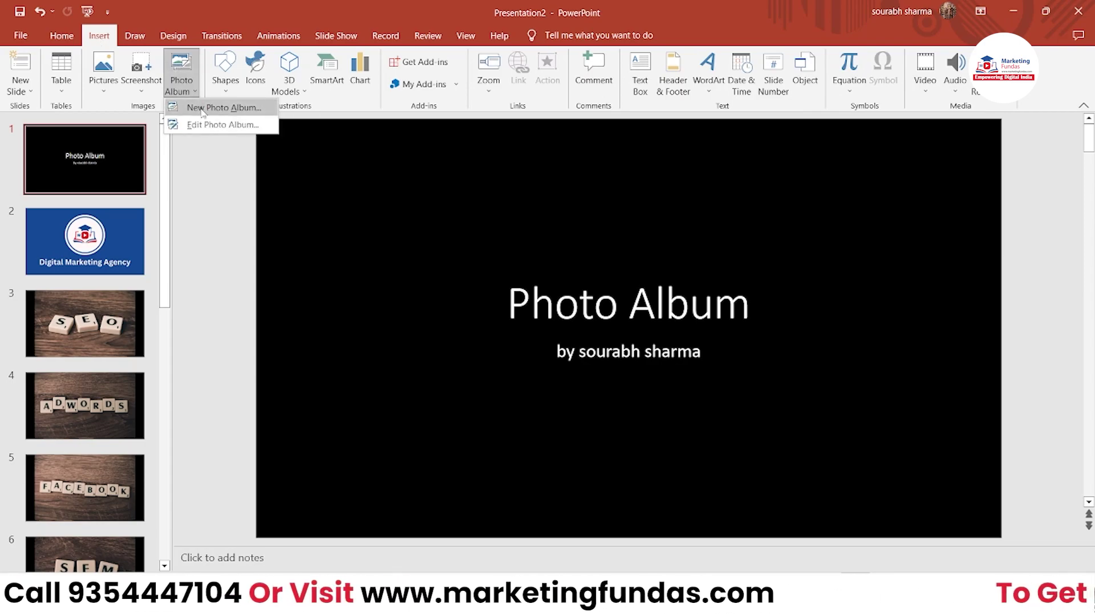
left_click(234, 125)
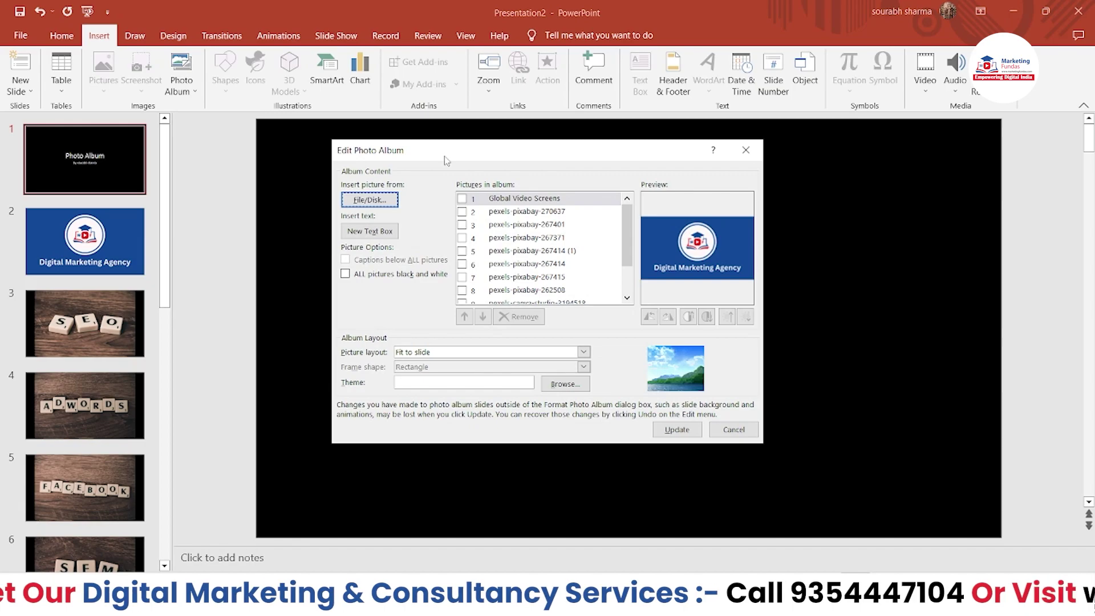
left_click_drag(447, 160, 455, 160)
mouse_move(635, 228)
left_mouse_down()
mouse_move(634, 257)
mouse_move(631, 230)
left_mouse_up()
left_click(433, 351)
left_click(433, 351)
left_click(591, 351)
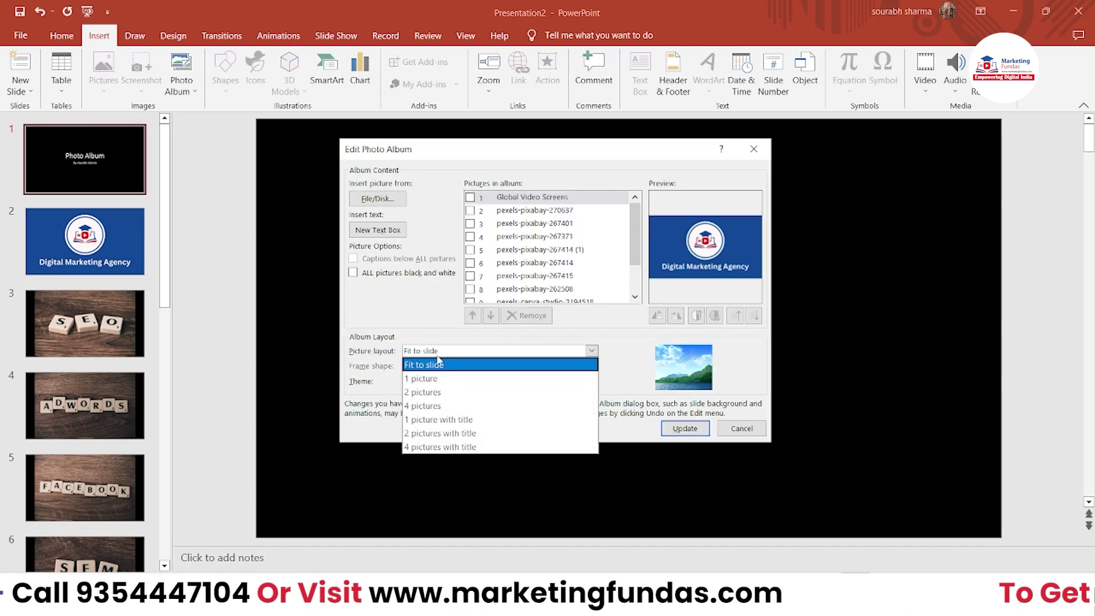
left_click(430, 404)
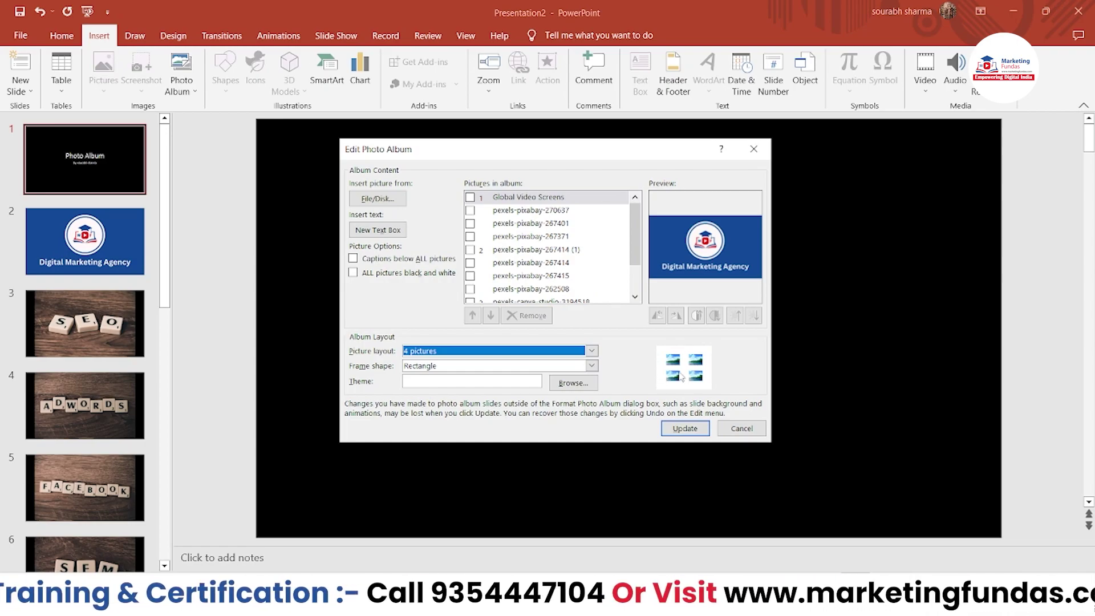
Try several frame shapes, settle on Compound Frame, Black, and tick Global Video Screens.
left_click(591, 366)
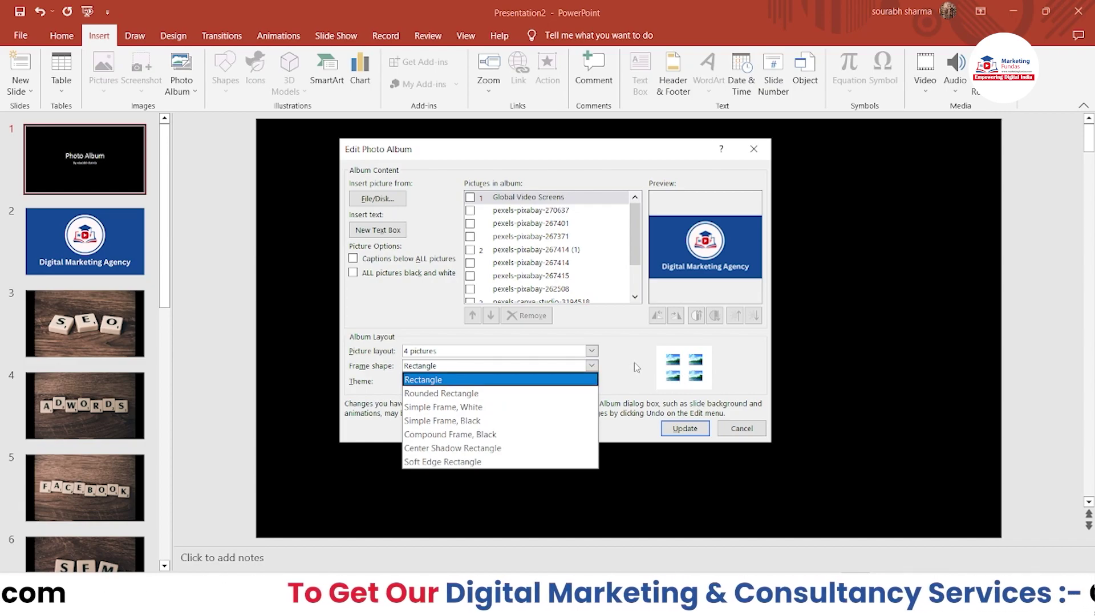
left_click(533, 422)
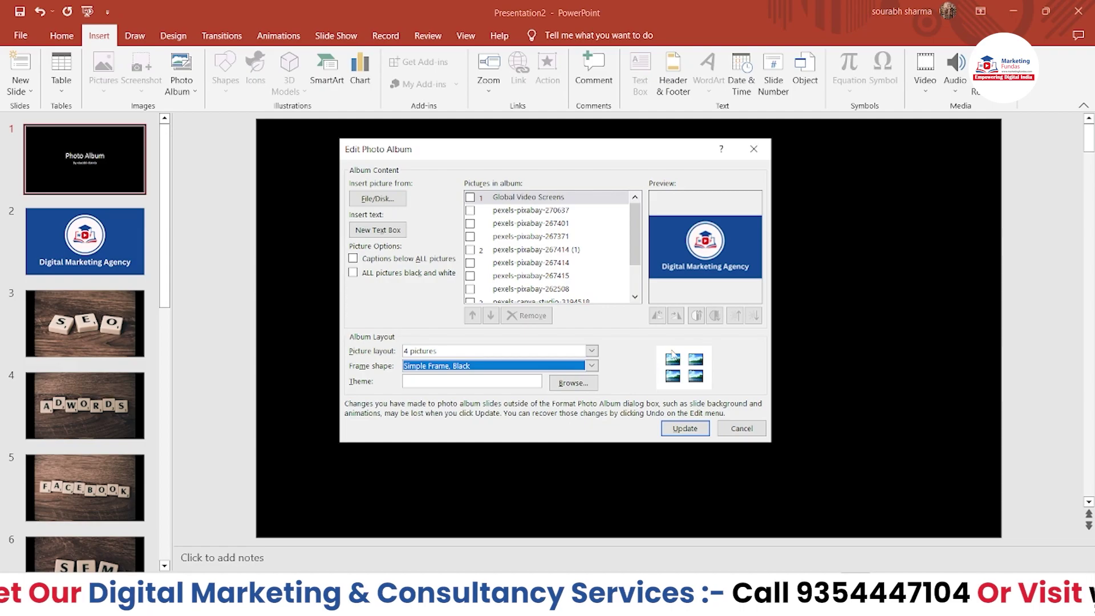
left_click(592, 366)
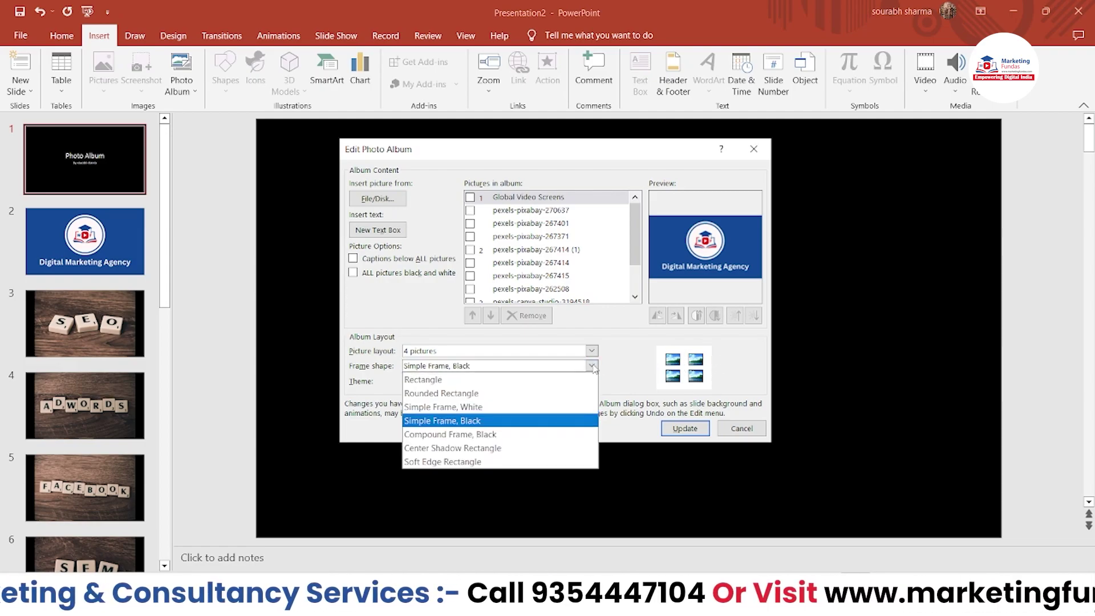
left_click(507, 436)
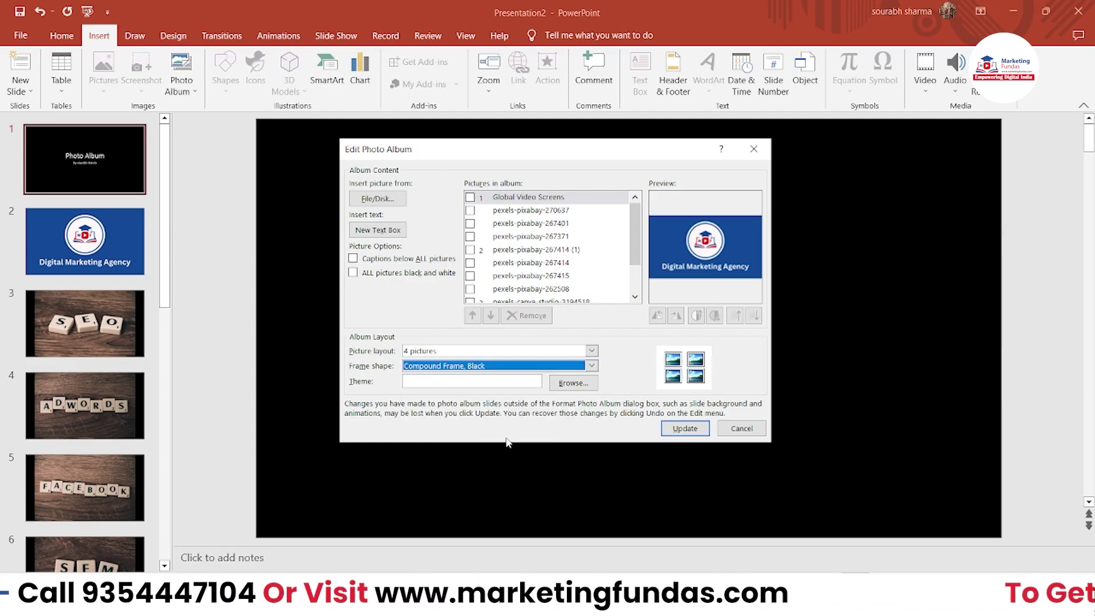
left_click(592, 366)
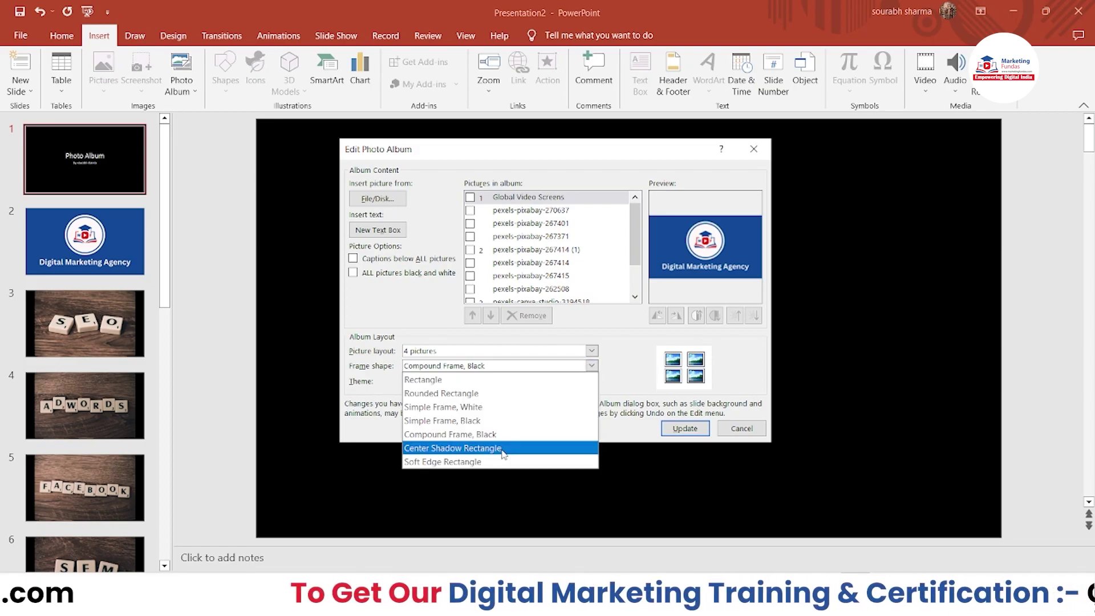
left_click(501, 449)
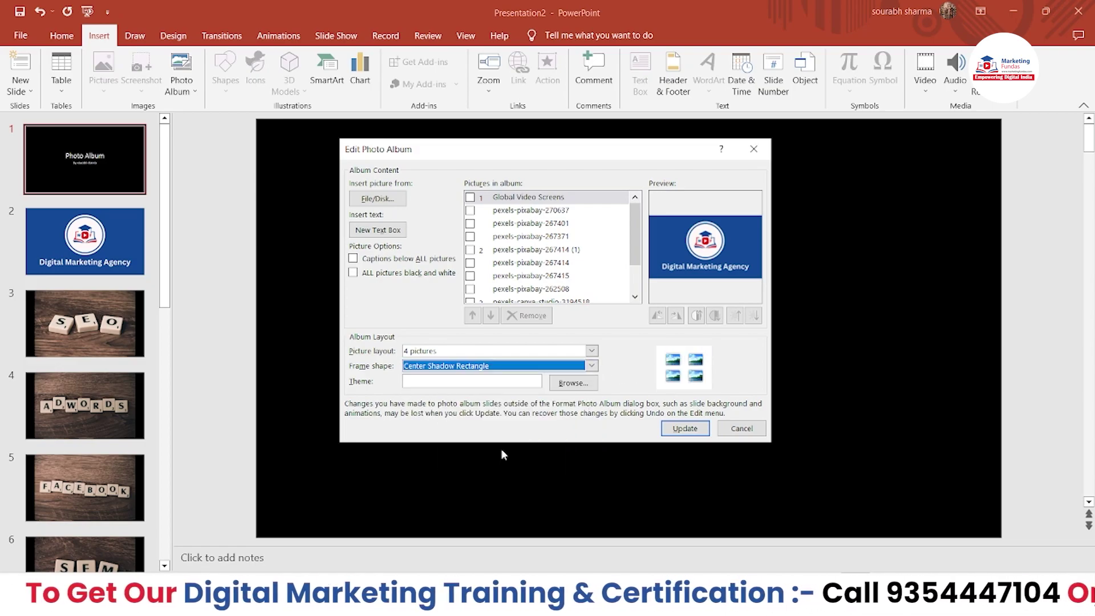
left_click(592, 366)
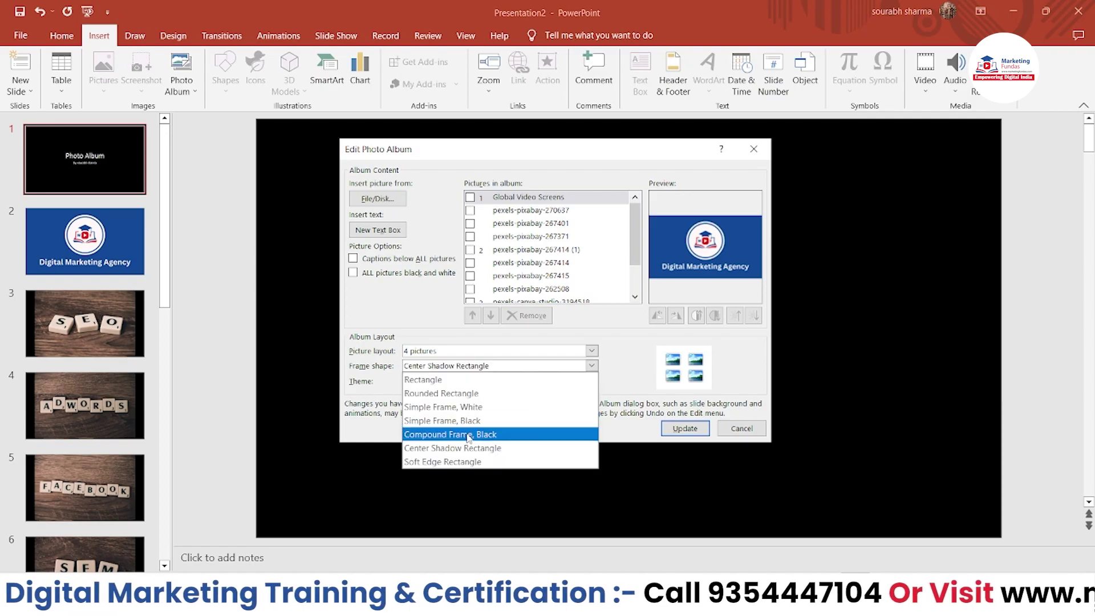
left_click(415, 438)
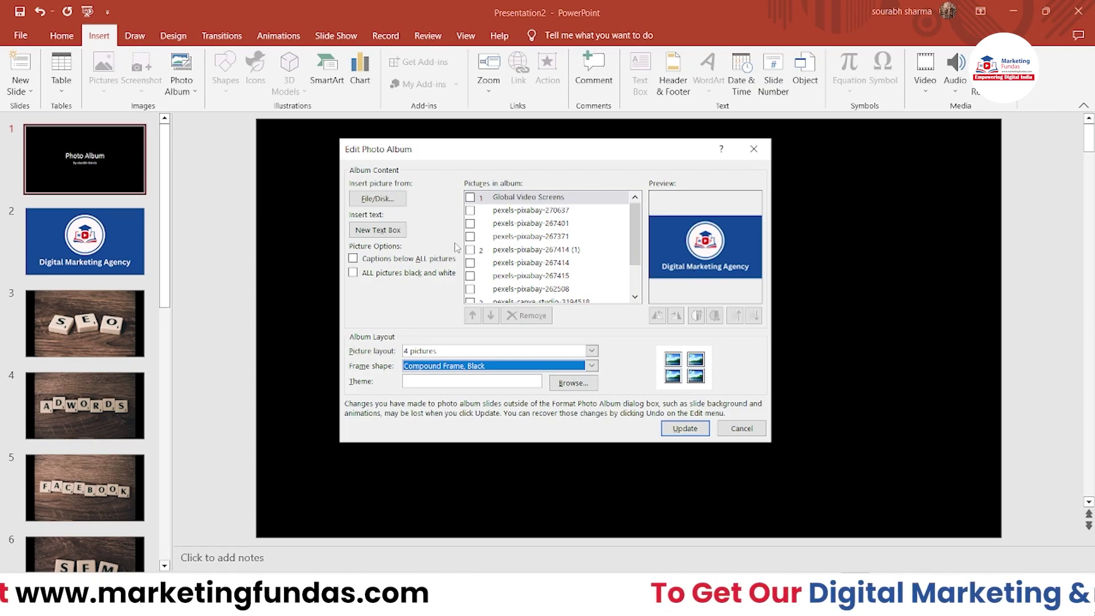
left_click(471, 198)
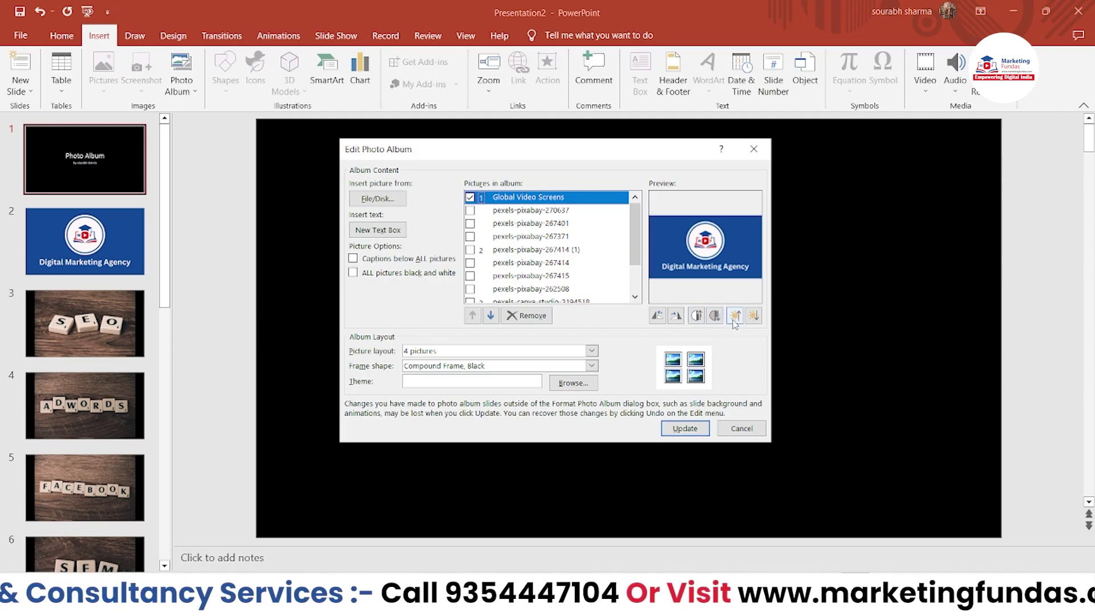
left_click(735, 318)
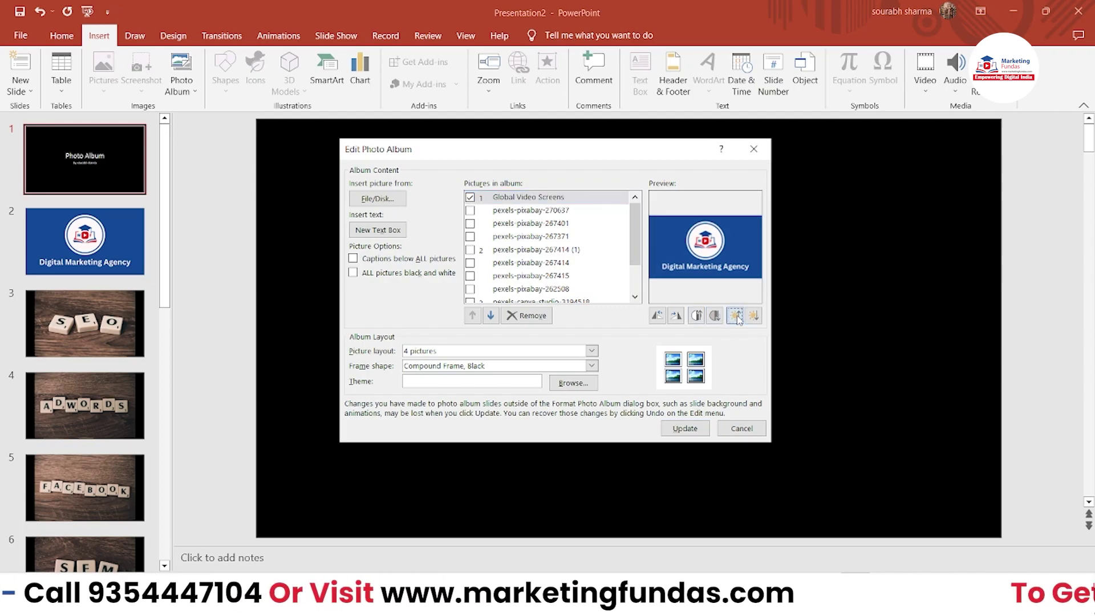
double_click(682, 318)
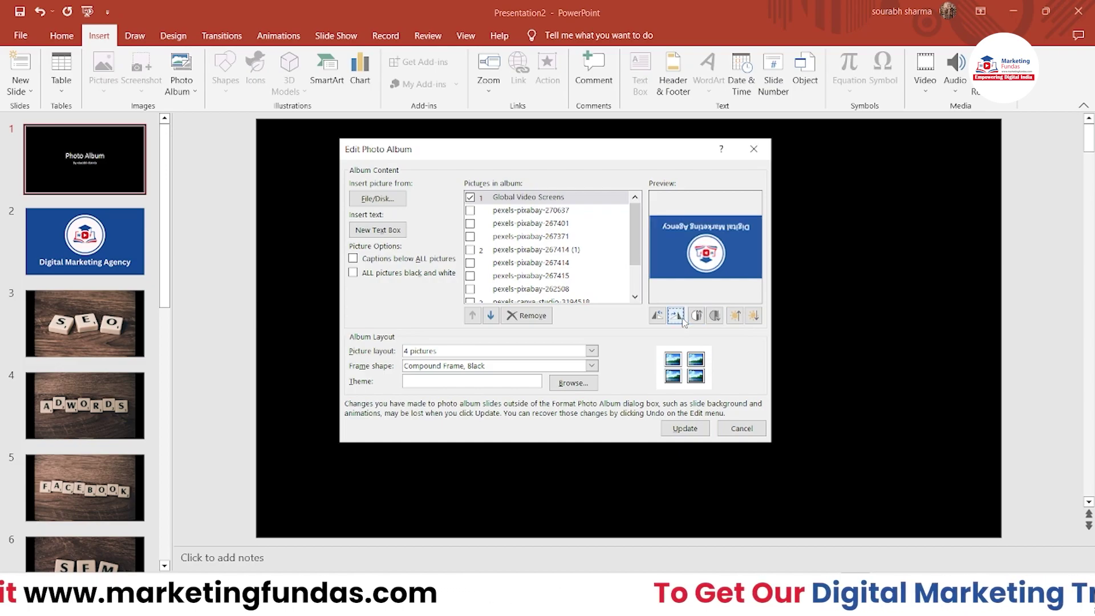
left_click(682, 318)
left_click(682, 318)
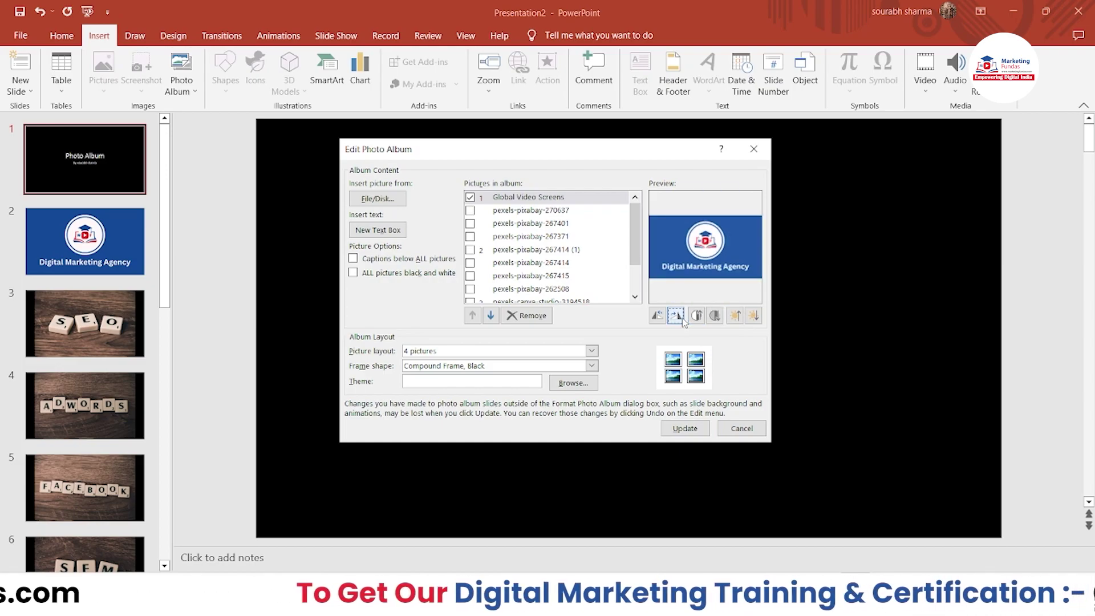